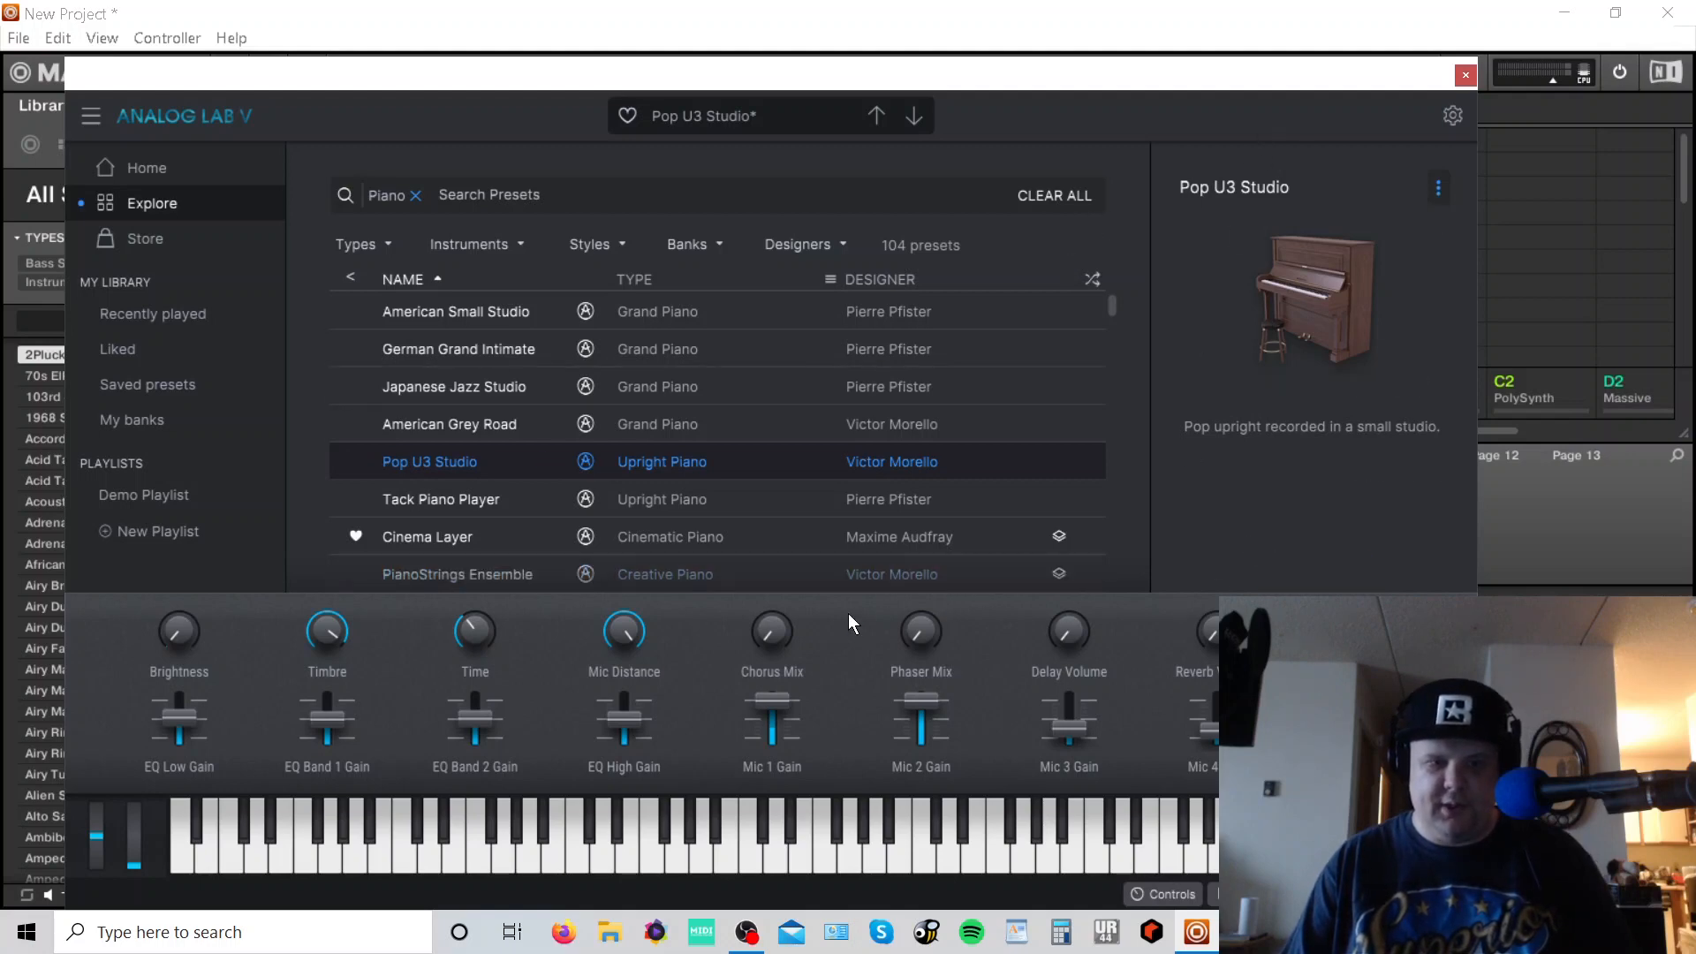
# - Close the Analog Lab V plugin window and select the Sound 5 slot in the AL-V group
pyautogui.click(1465, 75)
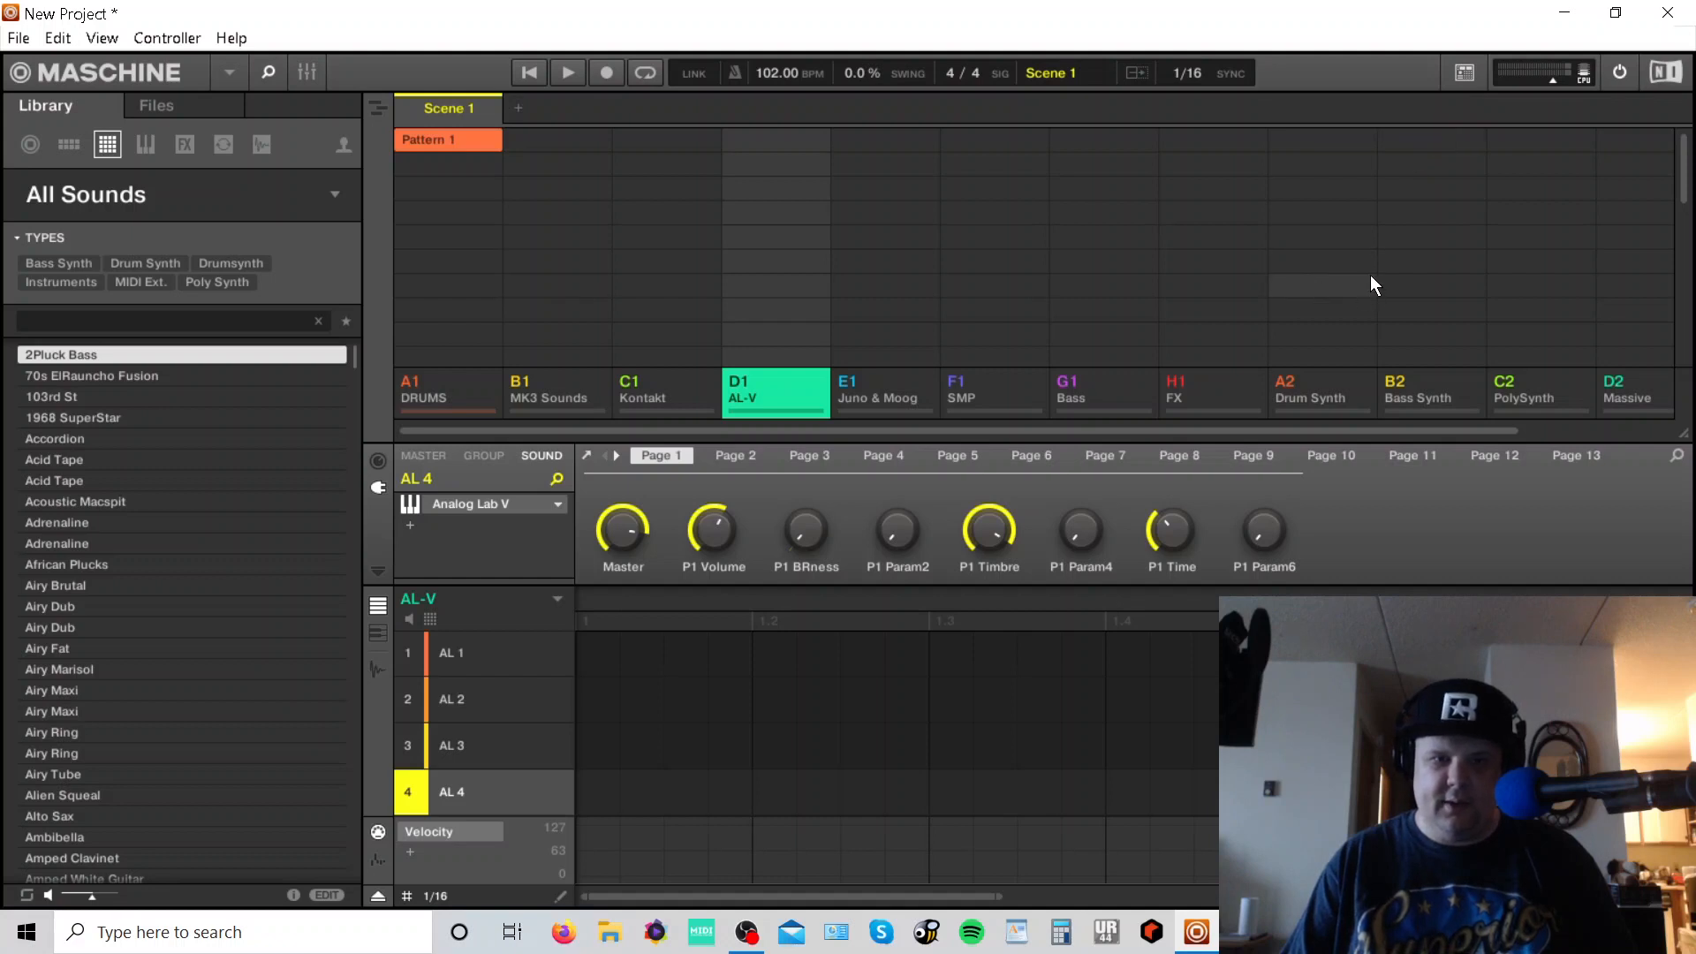
pyautogui.scroll(-2, 671, 707)
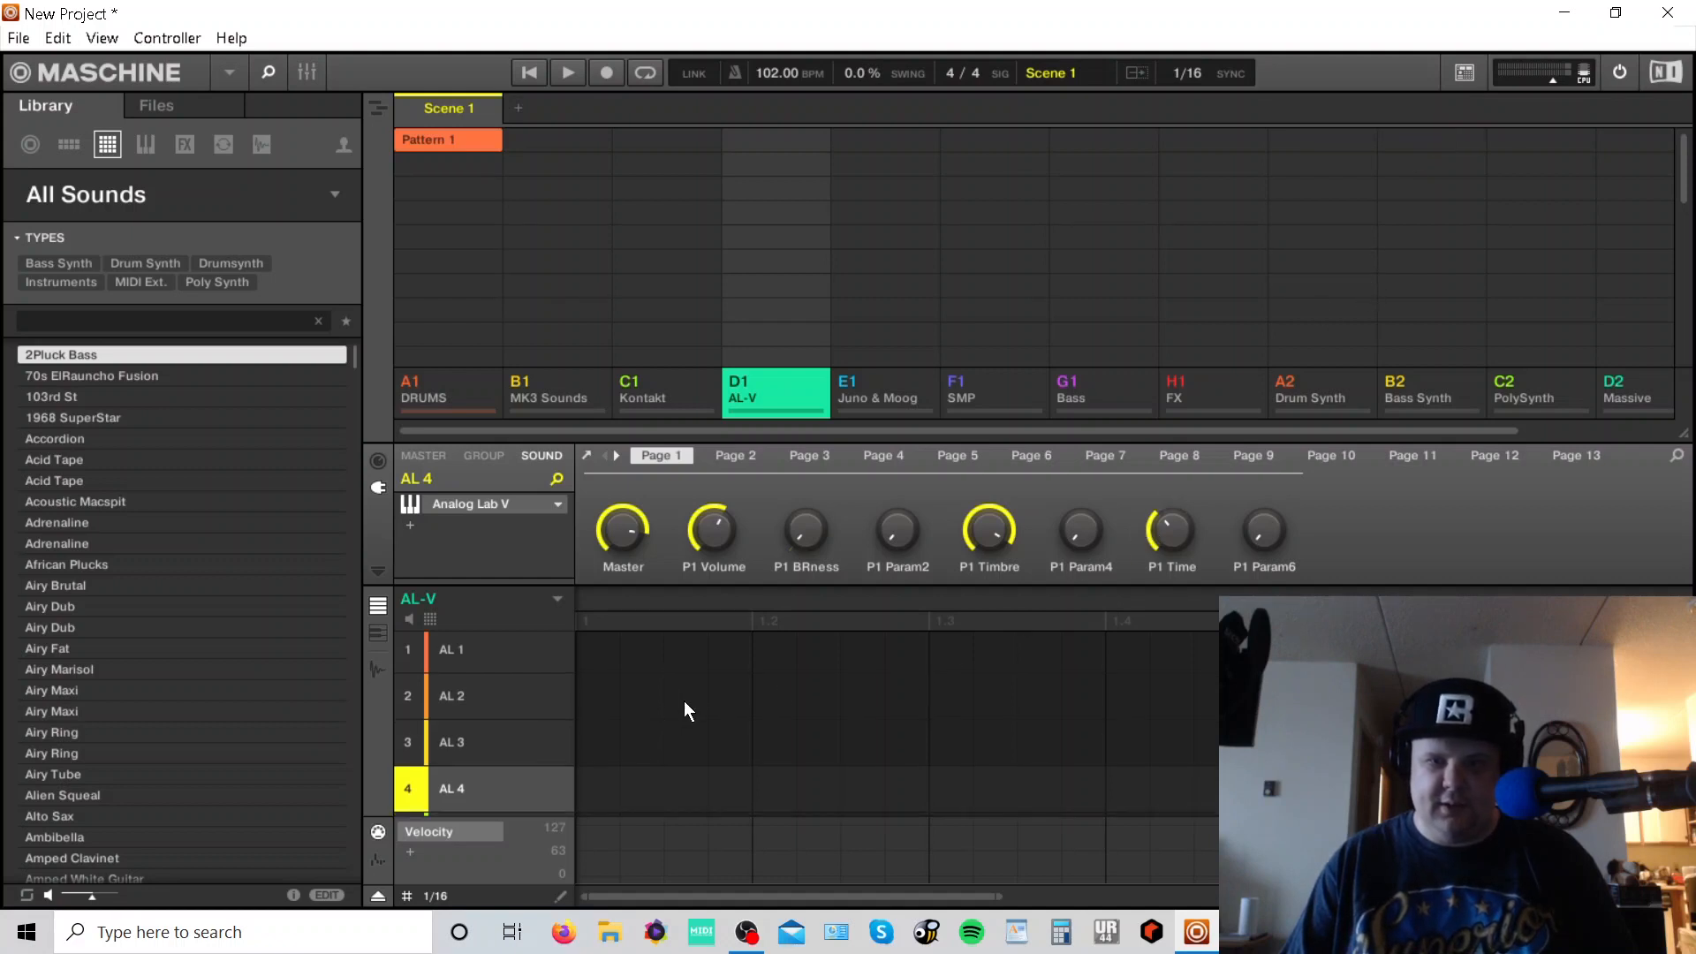
pyautogui.scroll(-3, 738, 689)
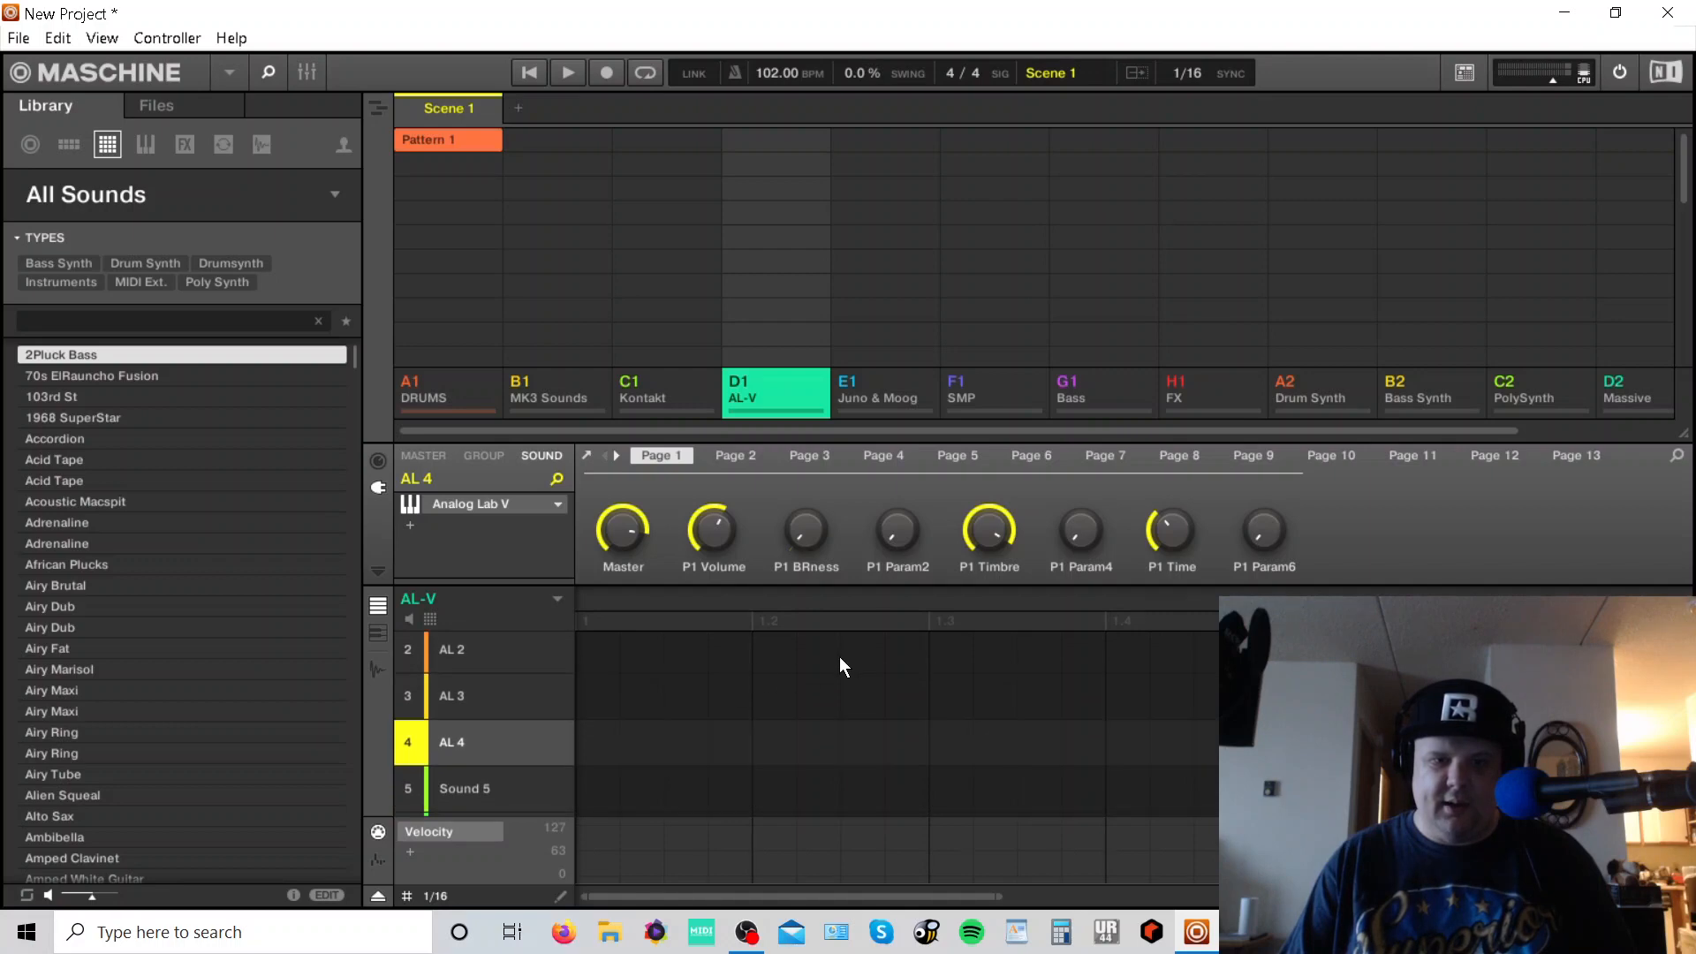
pyautogui.scroll(-3, 816, 654)
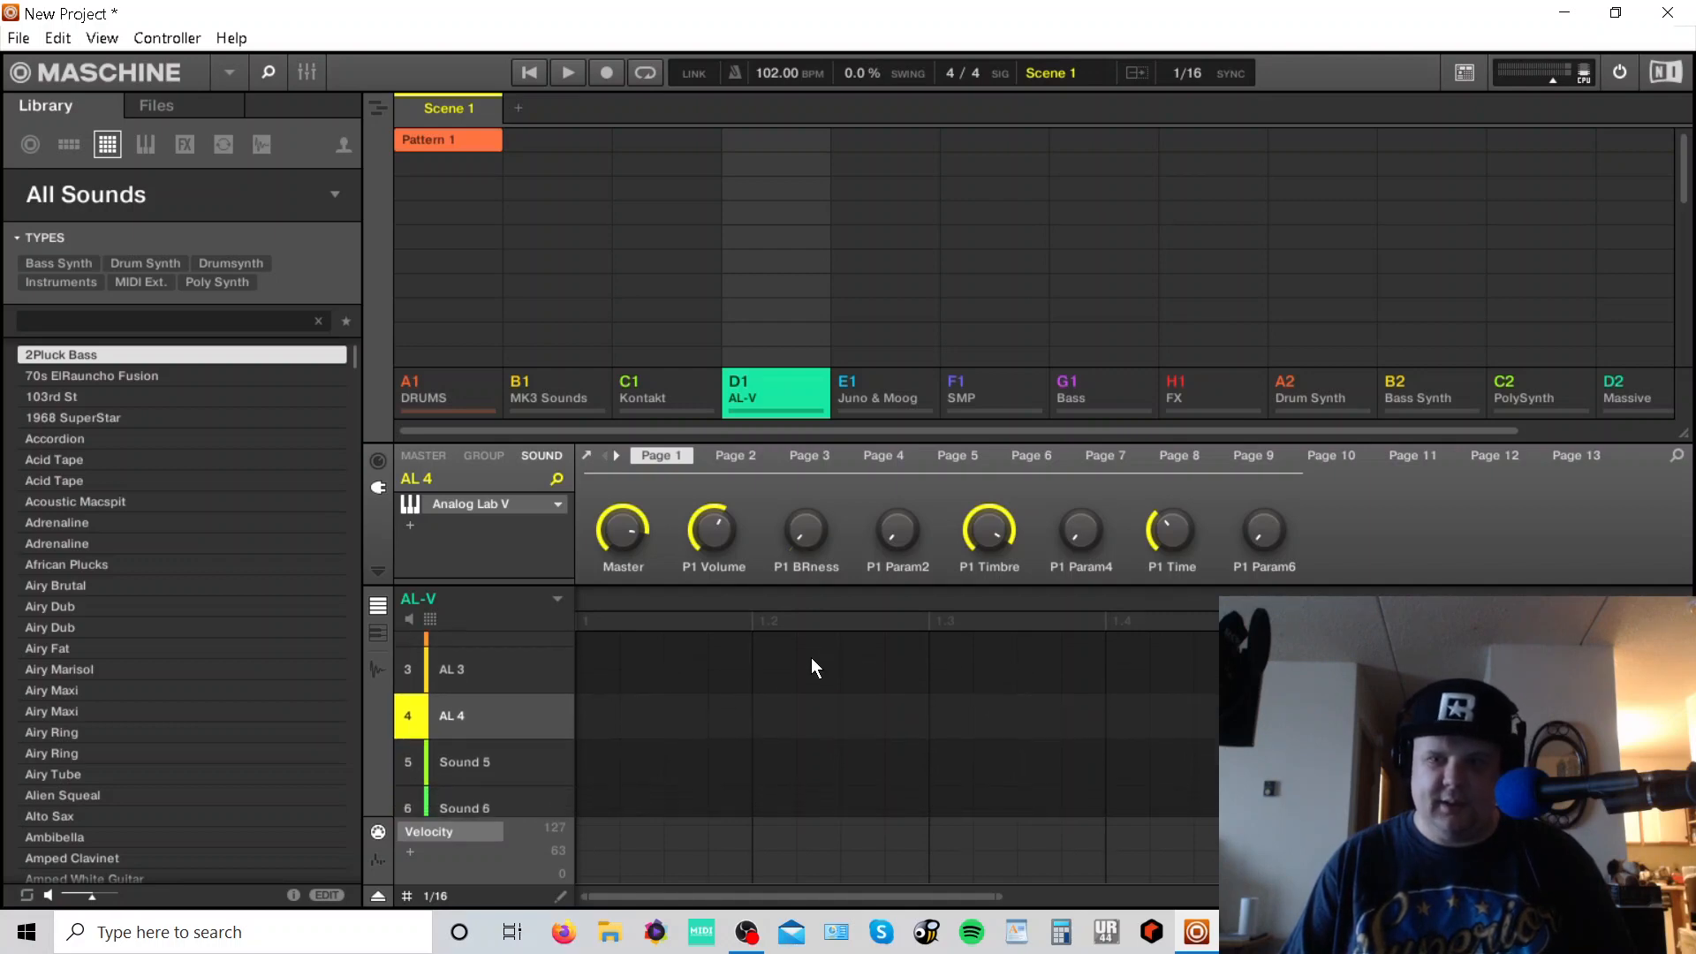
pyautogui.scroll(-2, 793, 682)
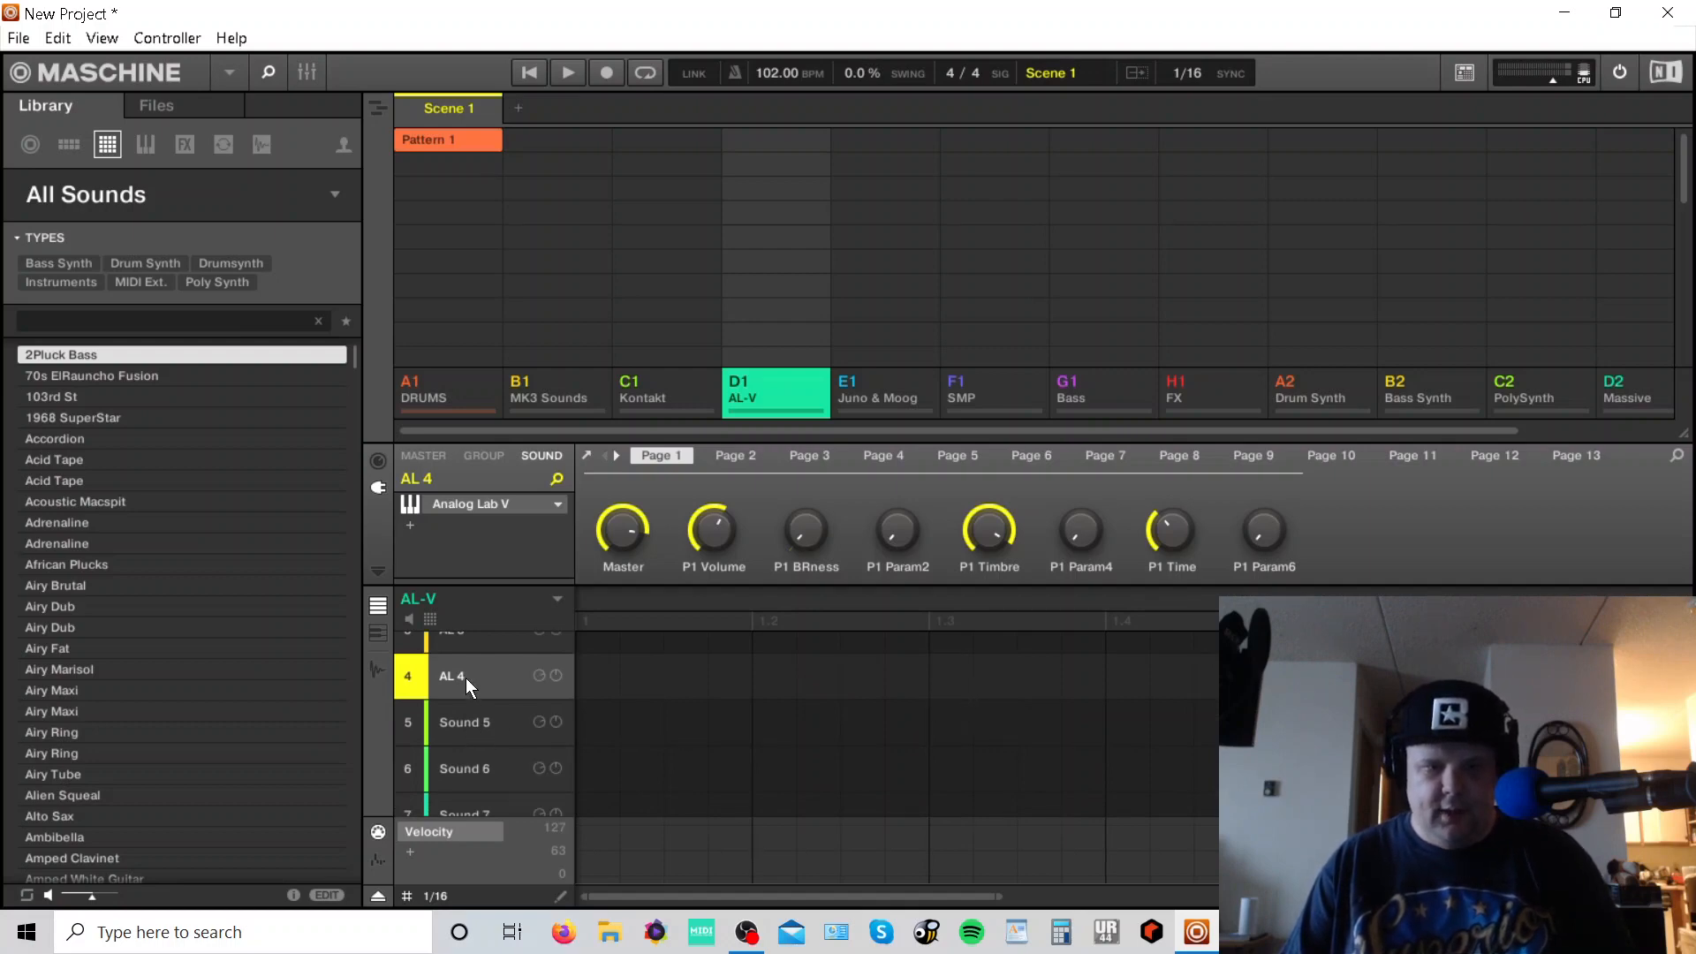
pyautogui.click(469, 724)
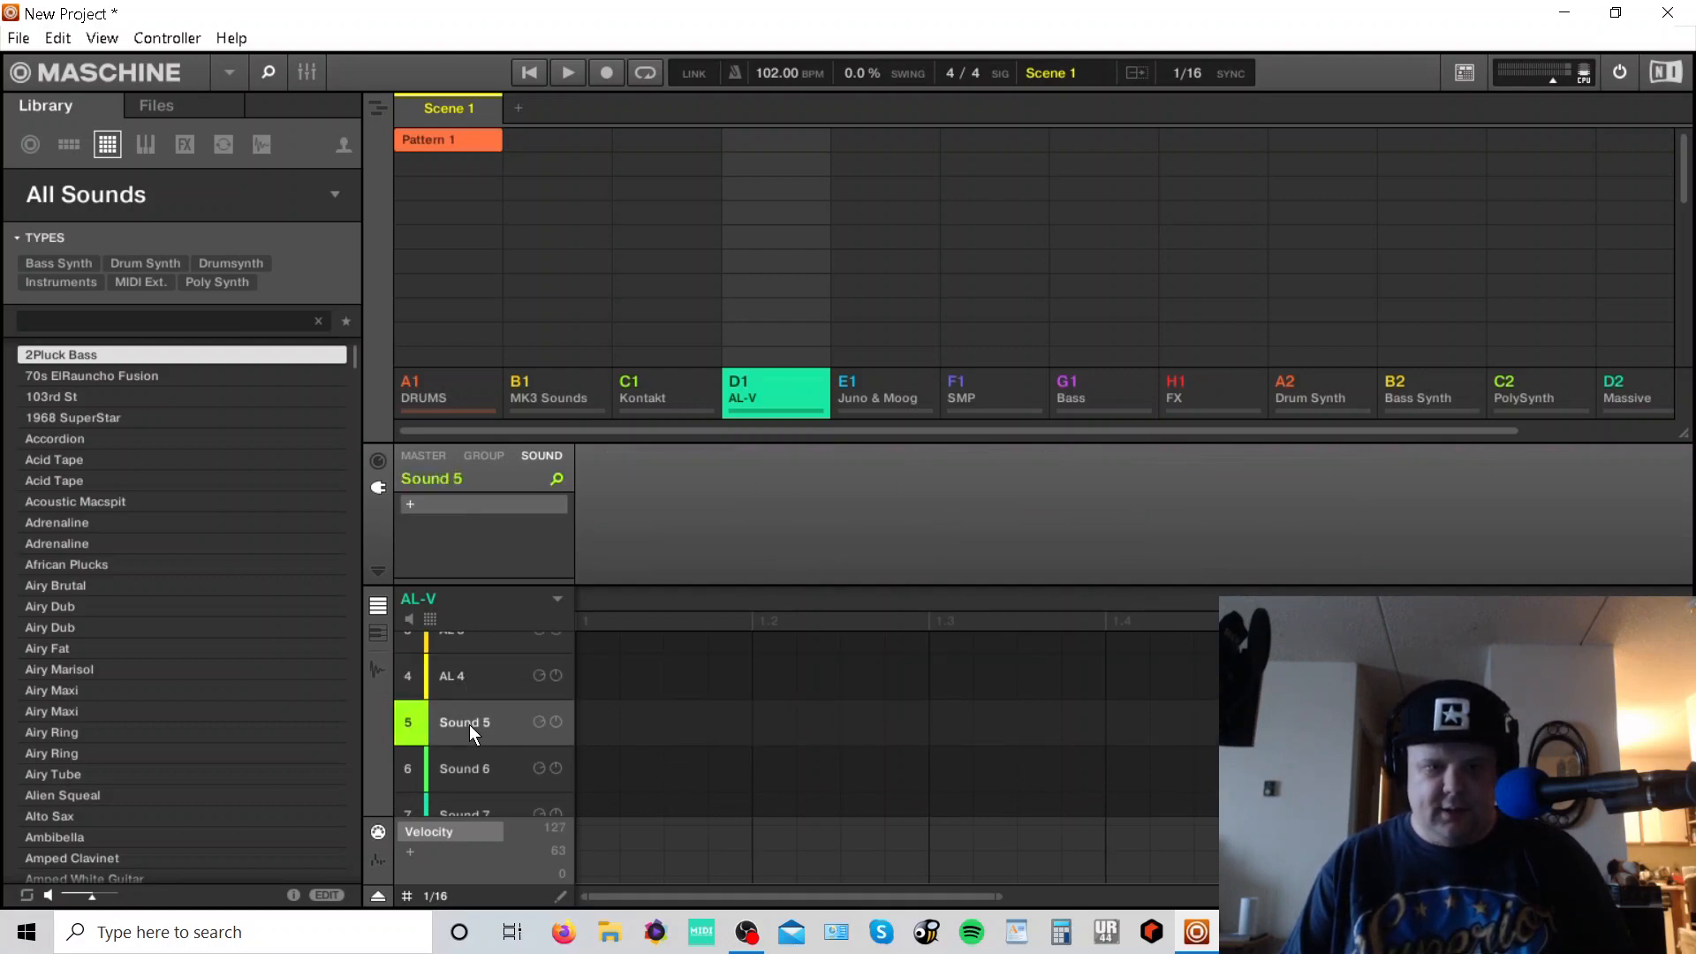
pyautogui.click(409, 503)
pyautogui.moveTo(532, 115)
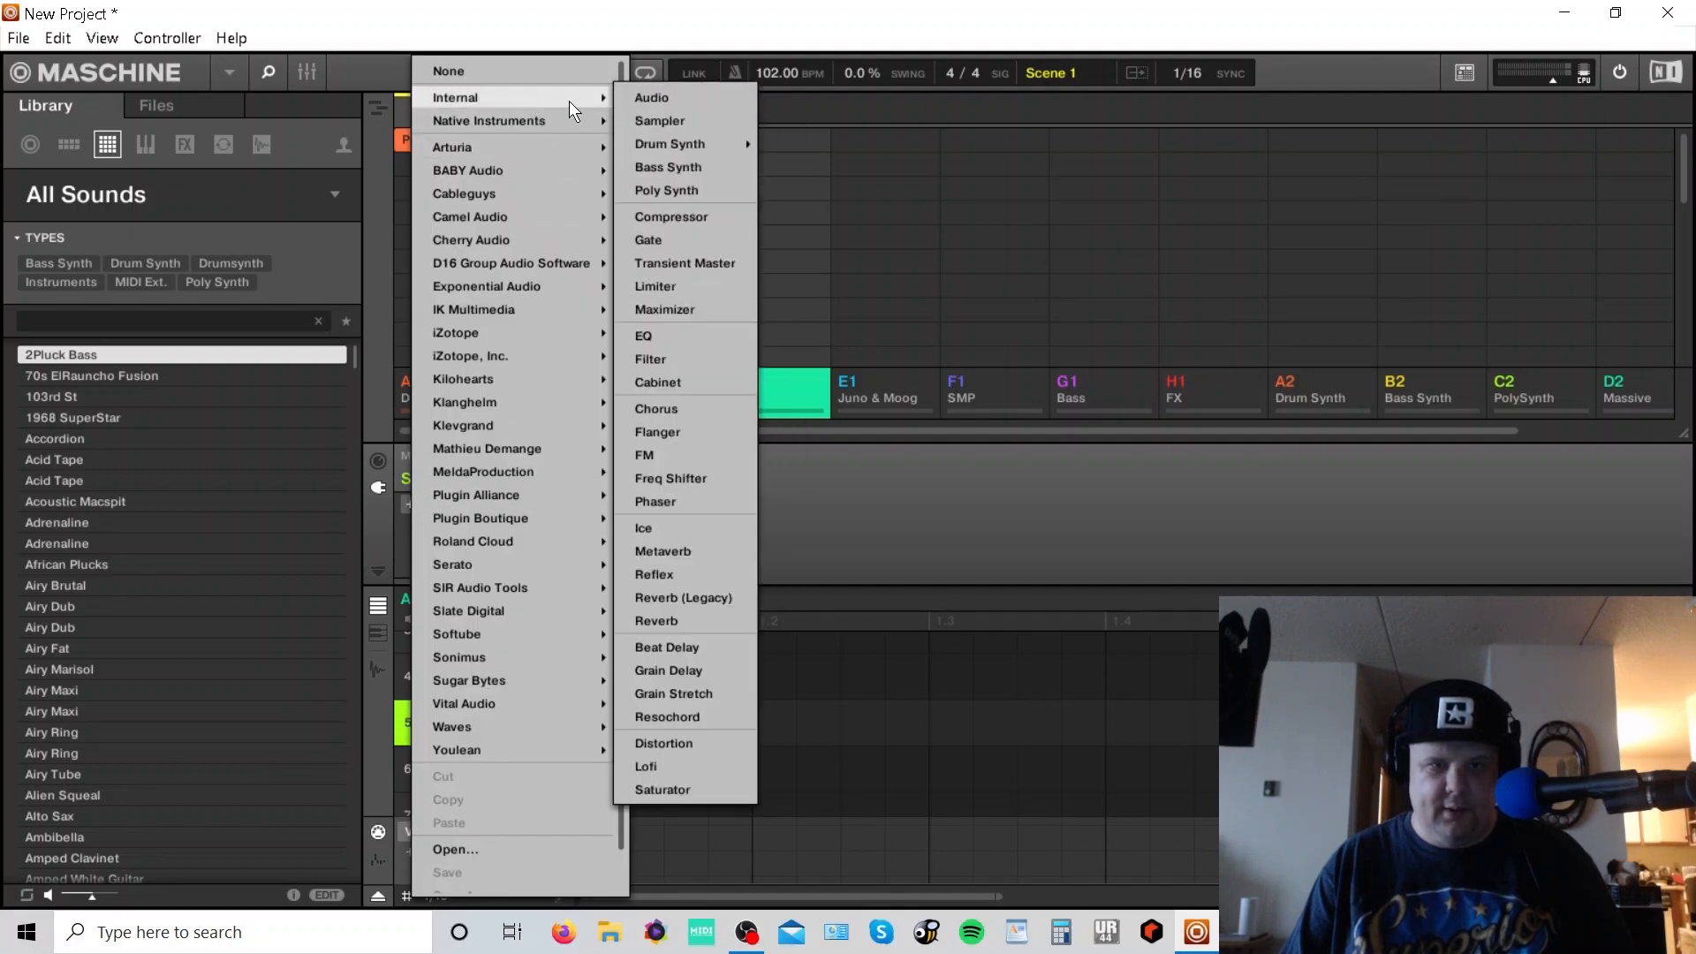
pyautogui.click(638, 106)
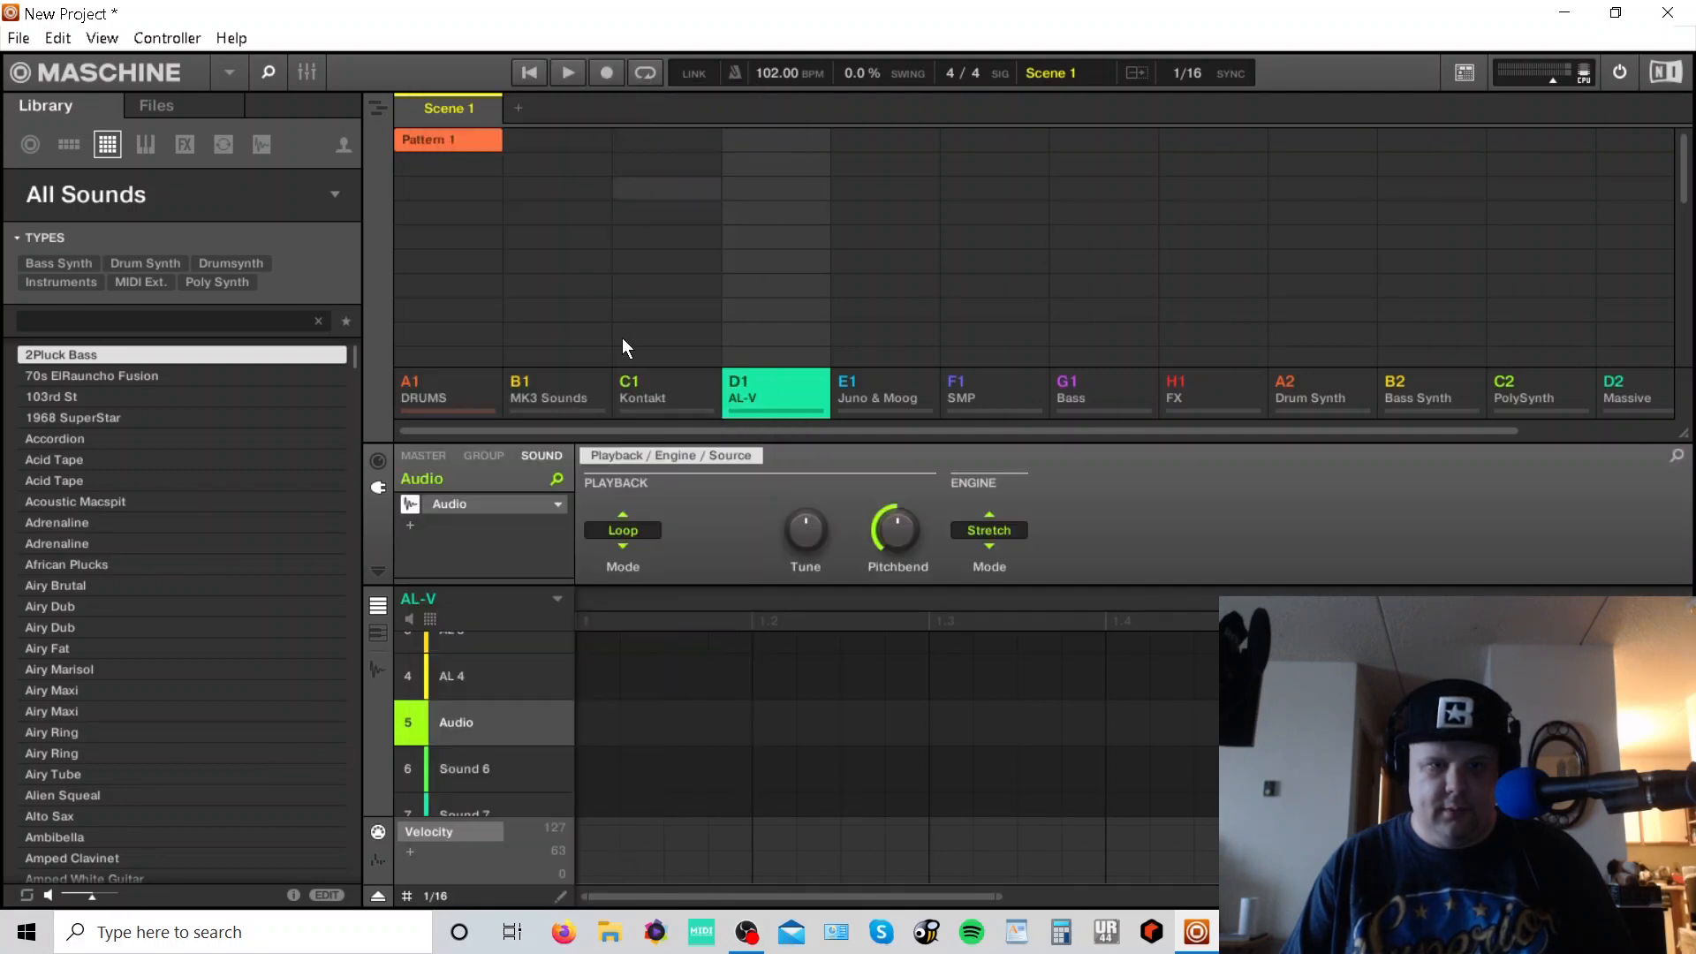
# - Replace the Sound 5 plugin with the internal Sampler
pyautogui.click(557, 505)
pyautogui.moveTo(627, 97)
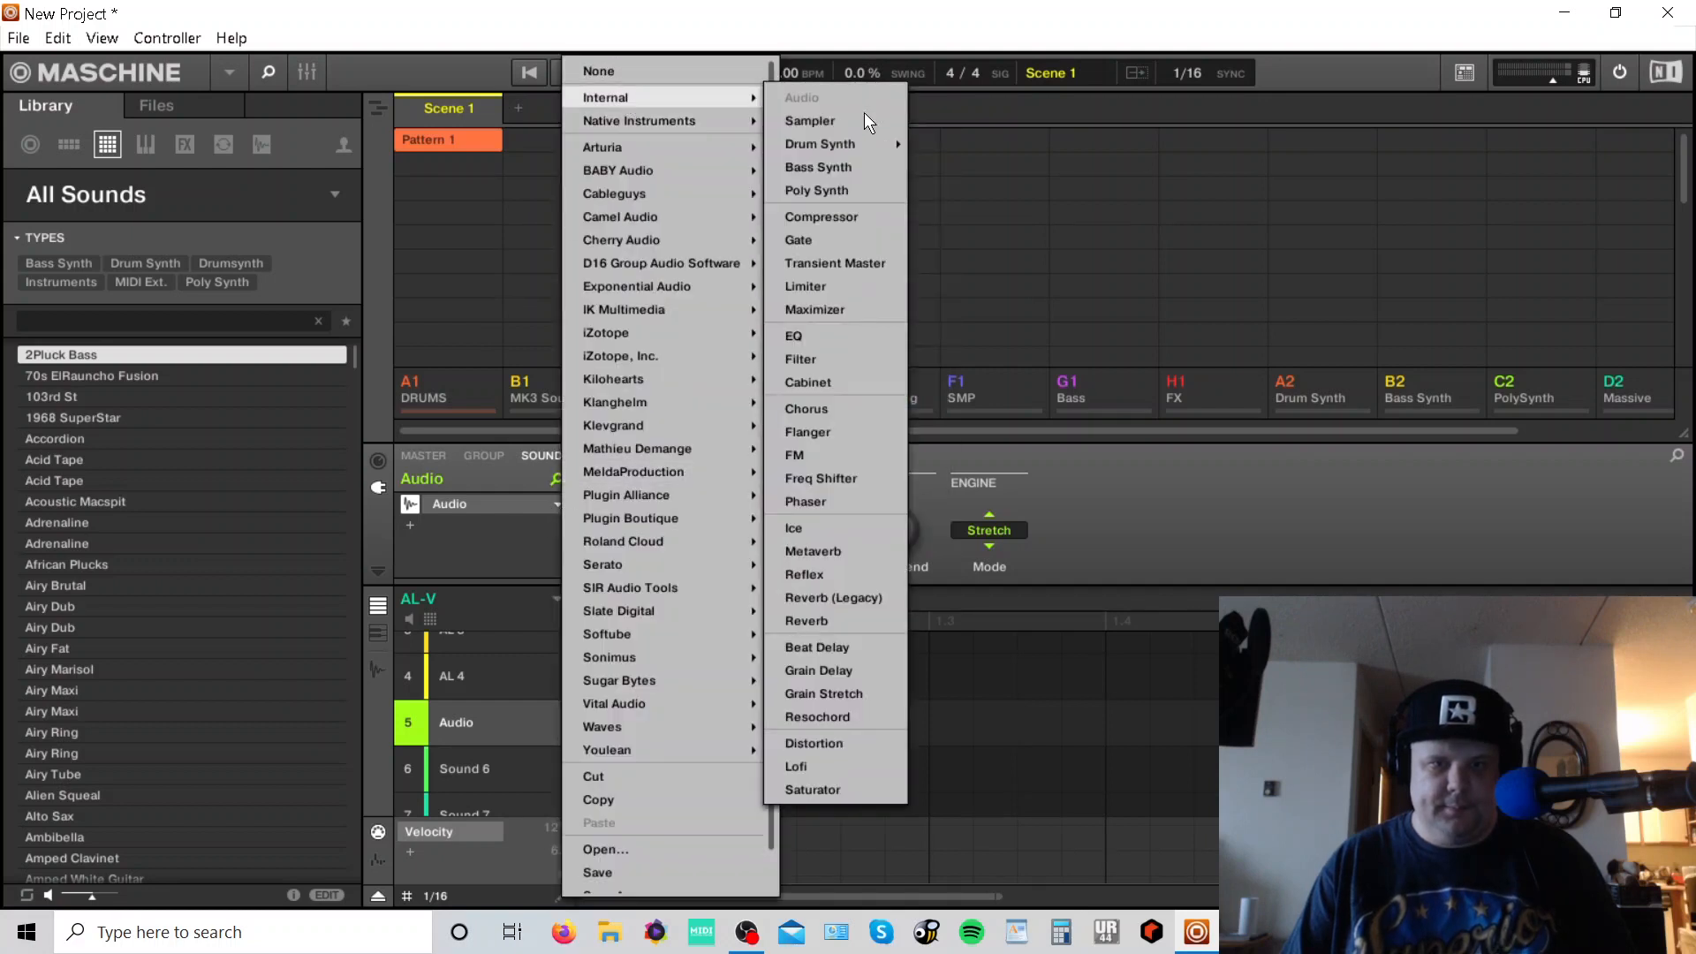
pyautogui.click(844, 120)
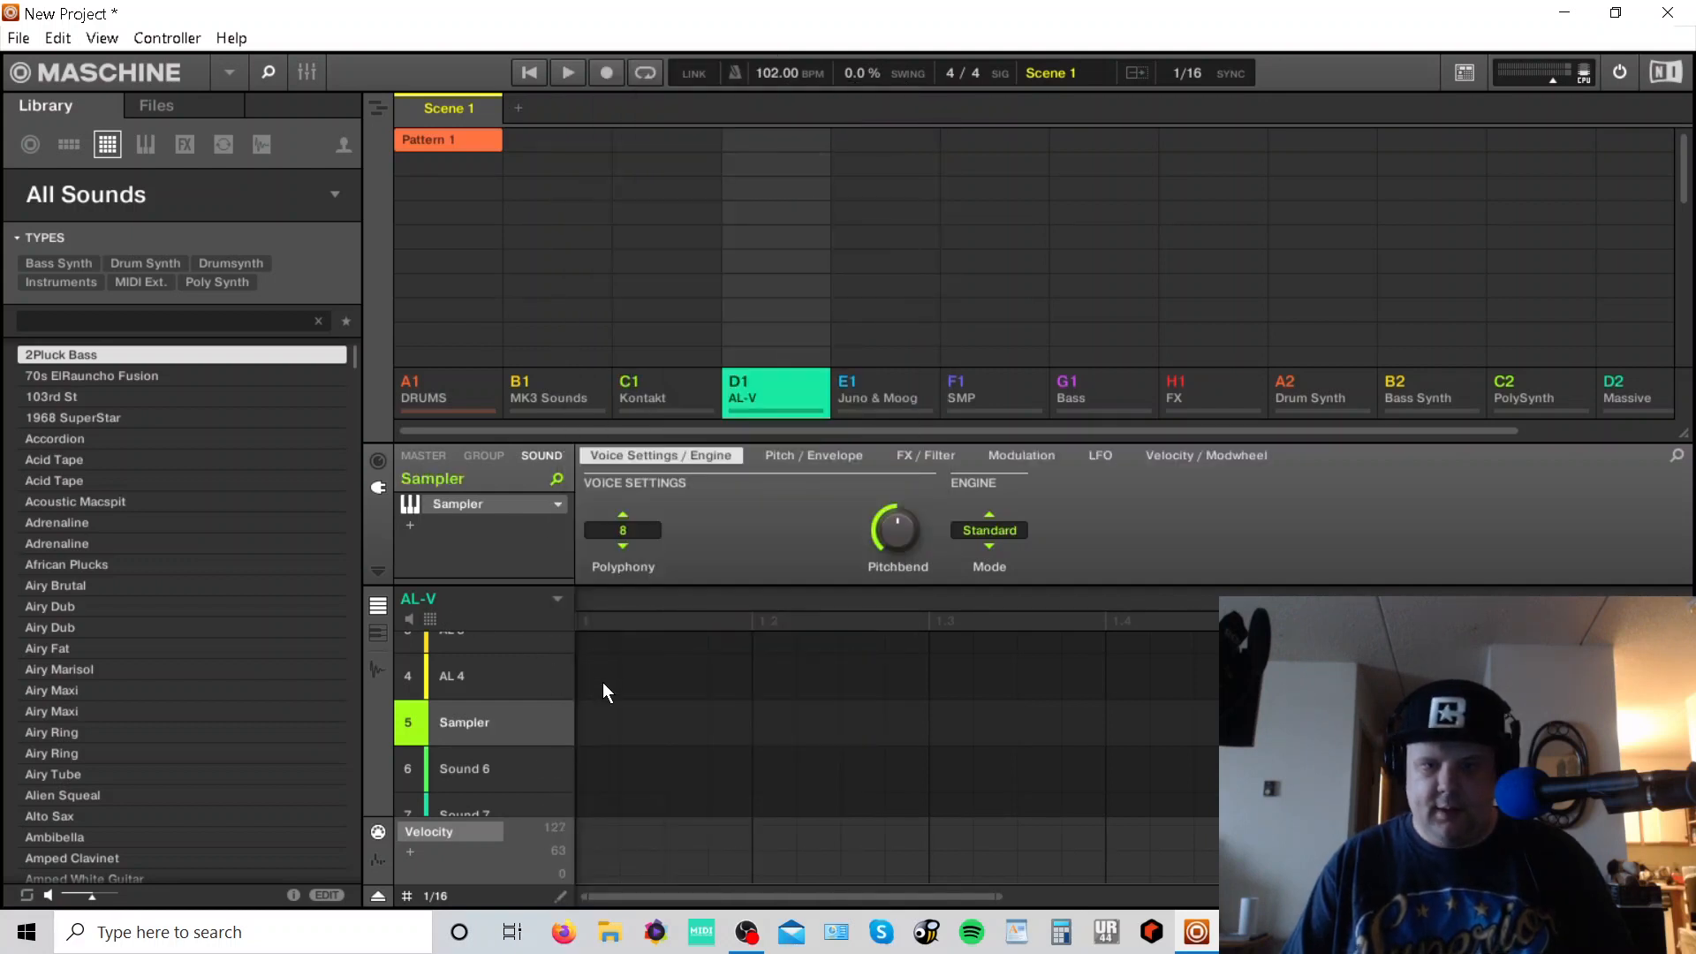
# - Open the sampling view and adjust the recording's note-on time
pyautogui.press('F9')
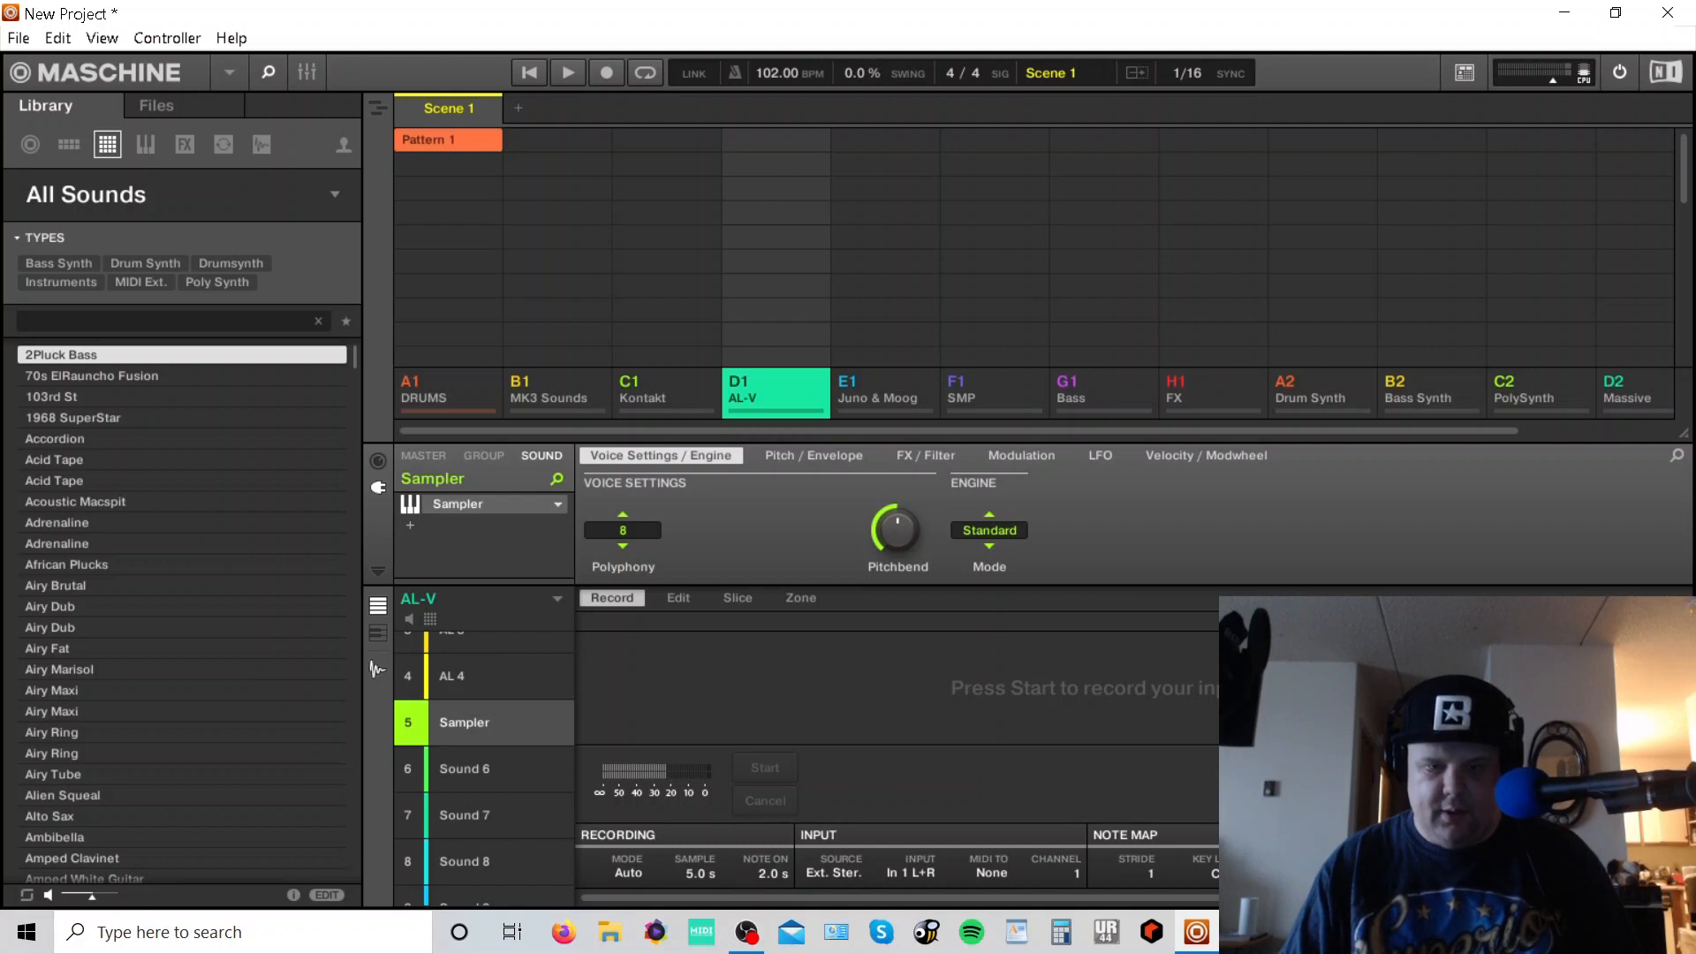
pyautogui.moveTo(760, 876); pyautogui.dragTo(761, 870)
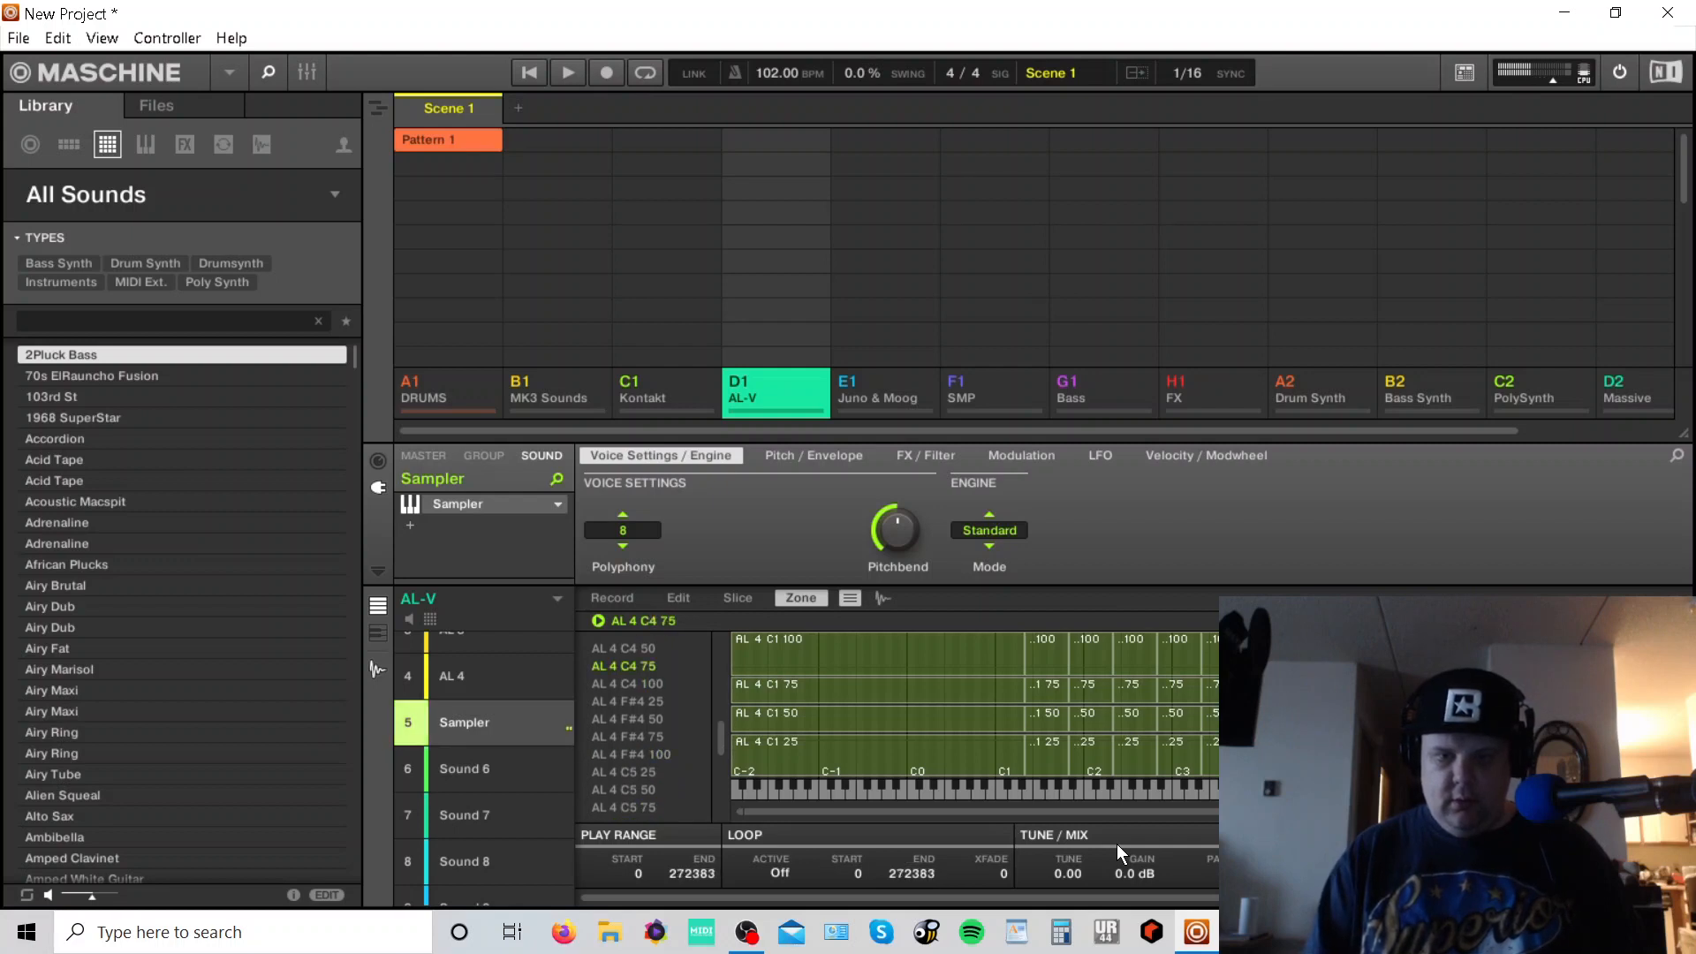
# - Set the Sampler's envelope type to ADSR and raise the Release to about 734.6 ms
pyautogui.click(850, 459)
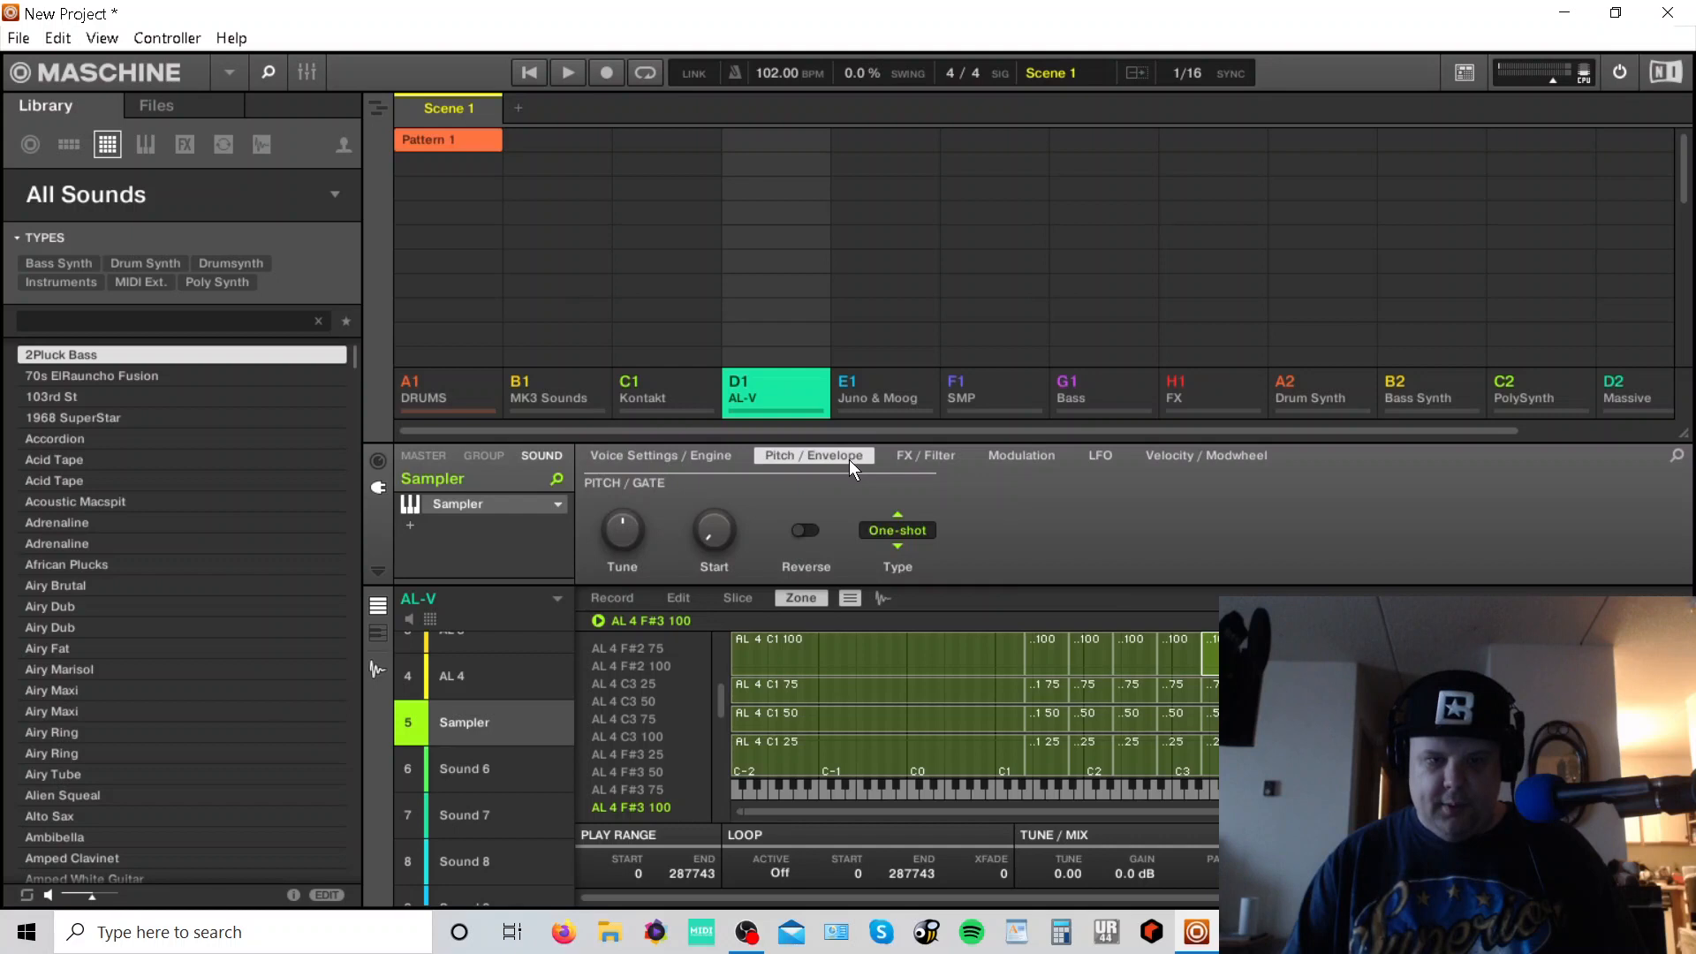
pyautogui.click(919, 533)
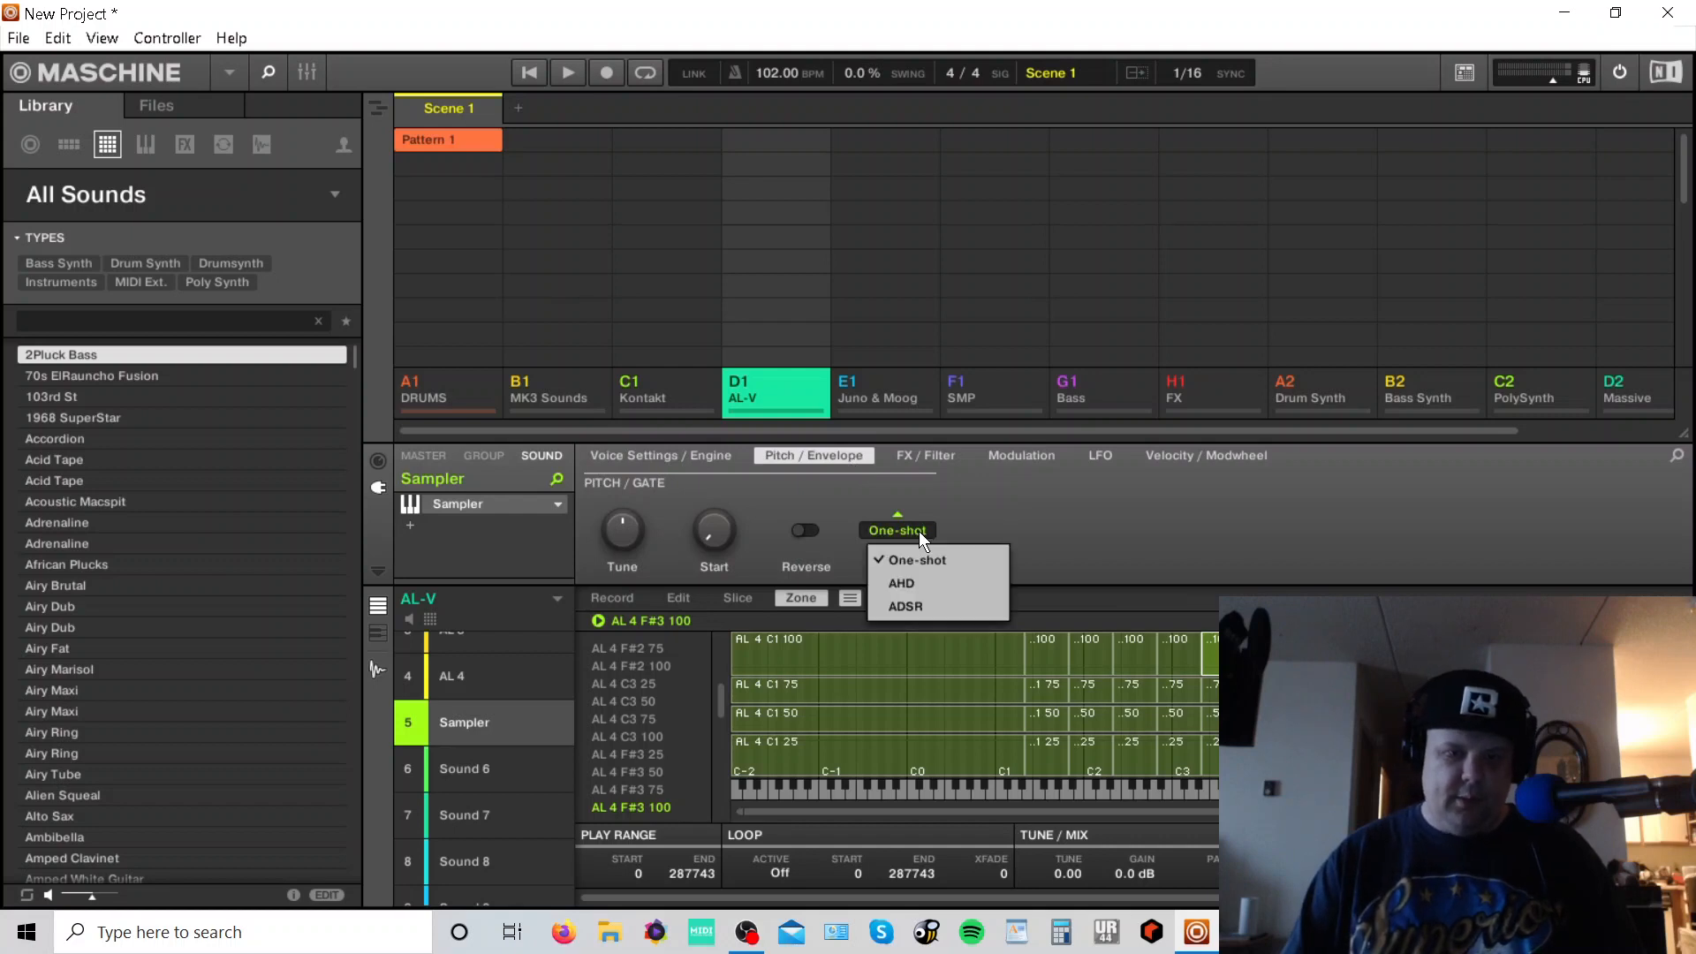
pyautogui.click(914, 605)
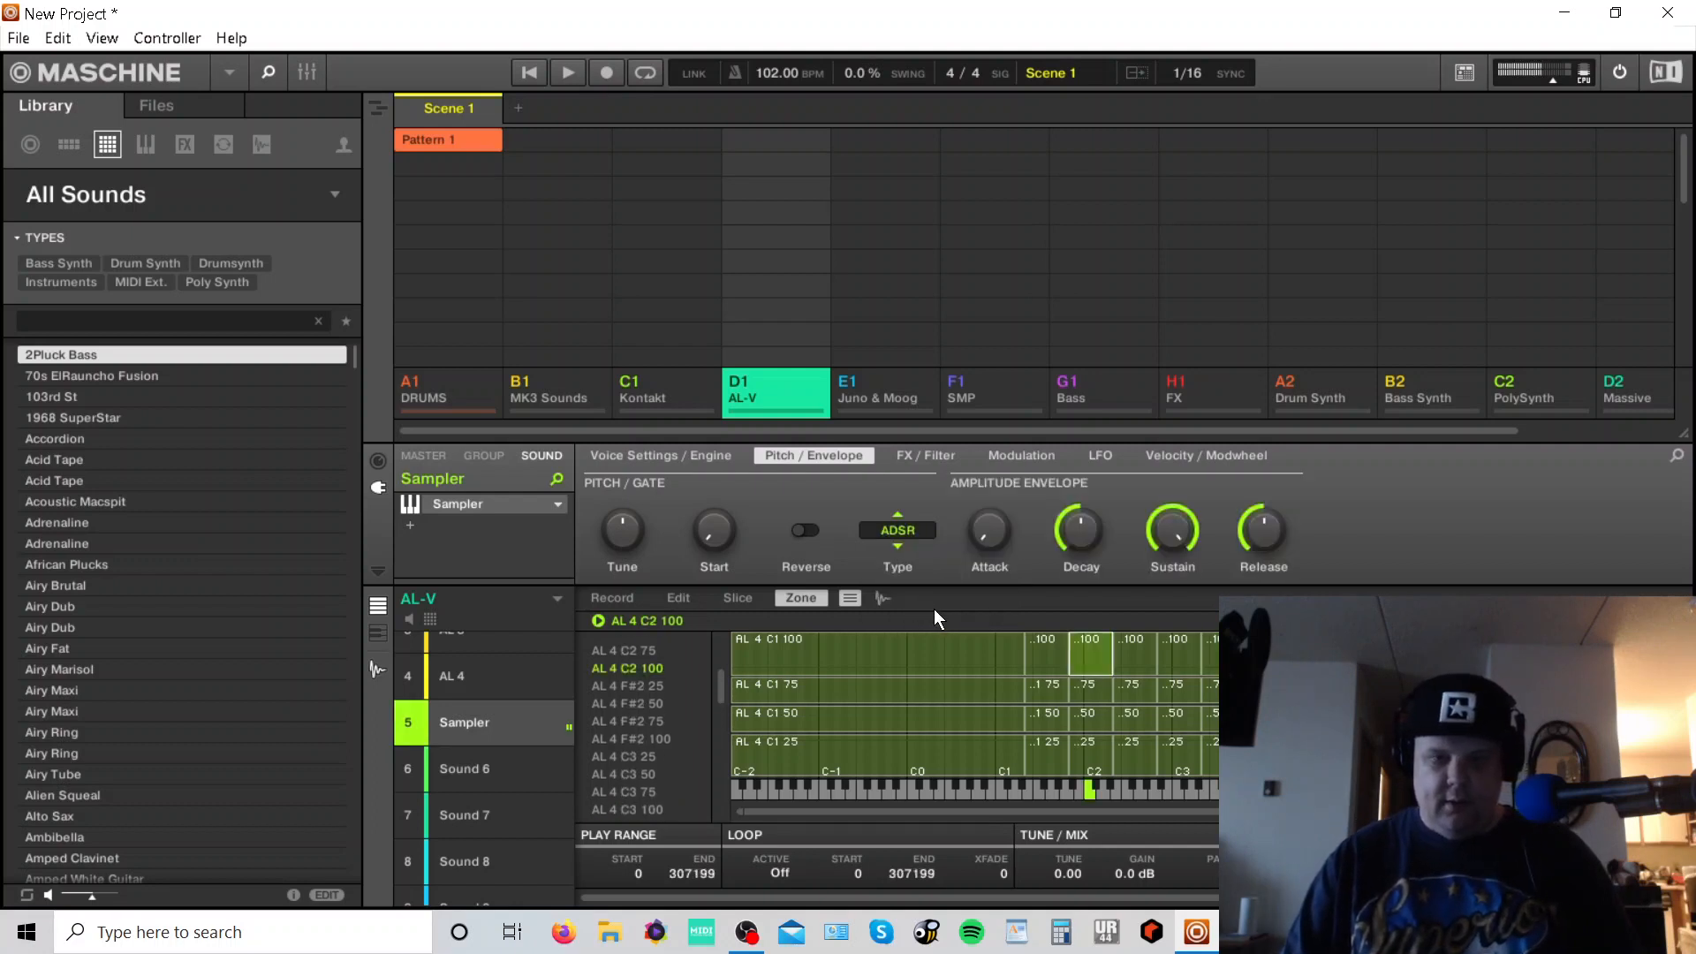
pyautogui.moveTo(1268, 534); pyautogui.dragTo(1268, 508)
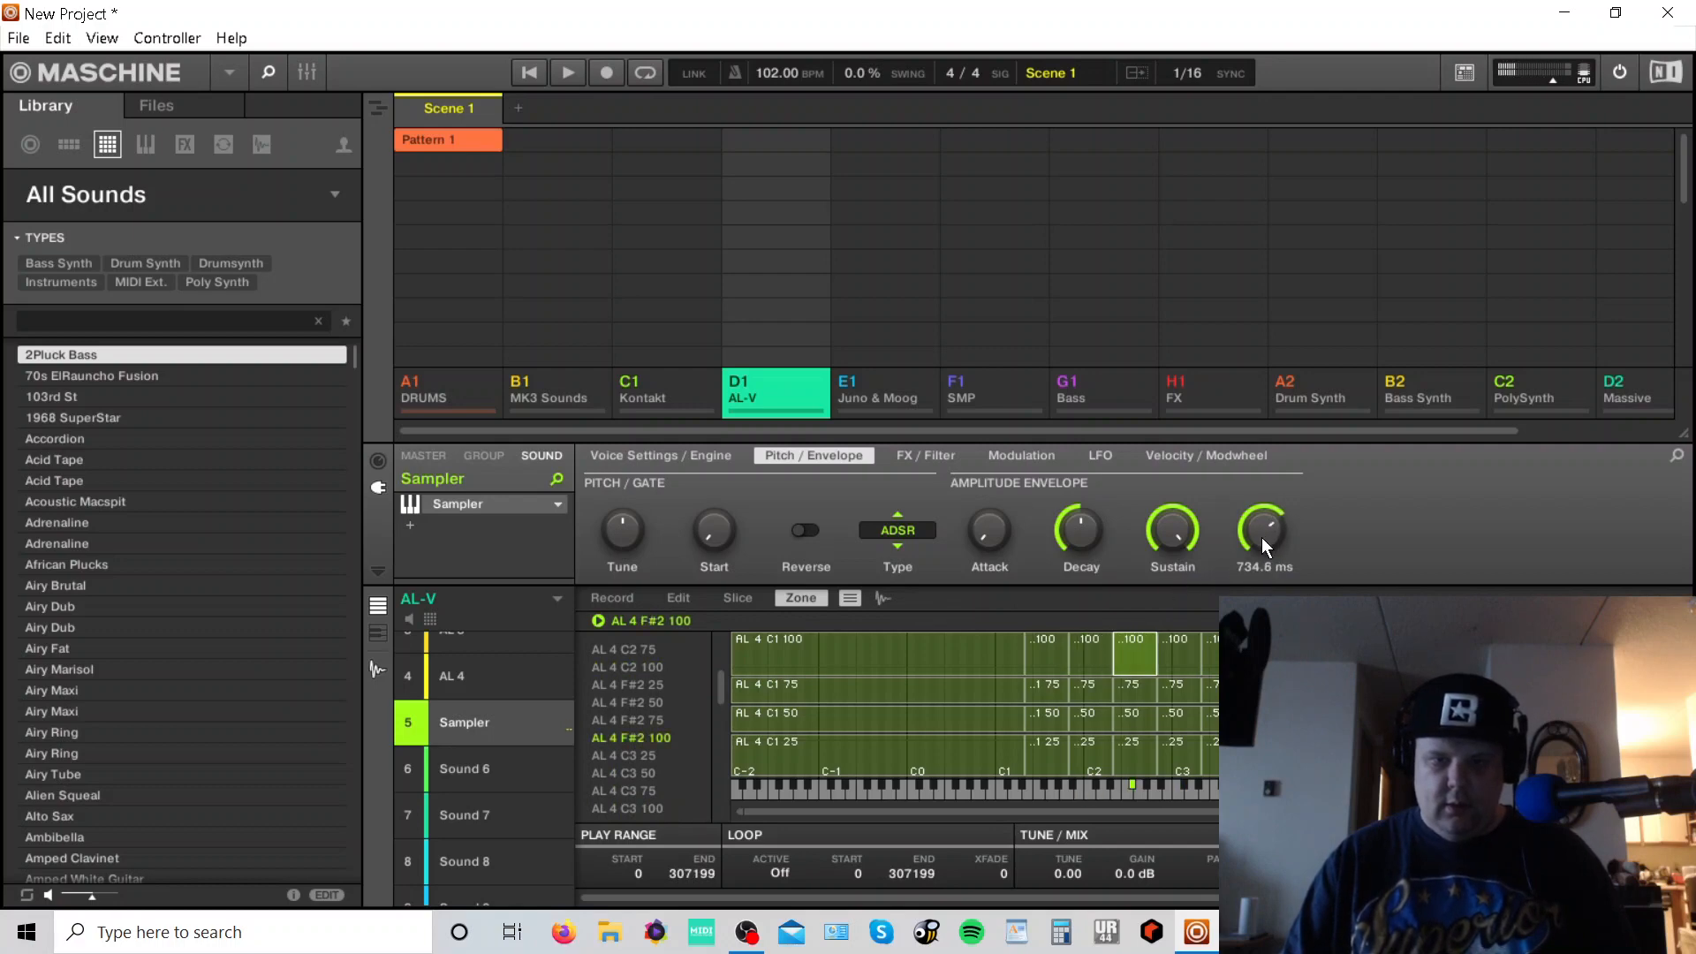
# - Set the Sampler's polyphony to 32 voices in the voice settings
pyautogui.click(661, 454)
pyautogui.click(634, 530)
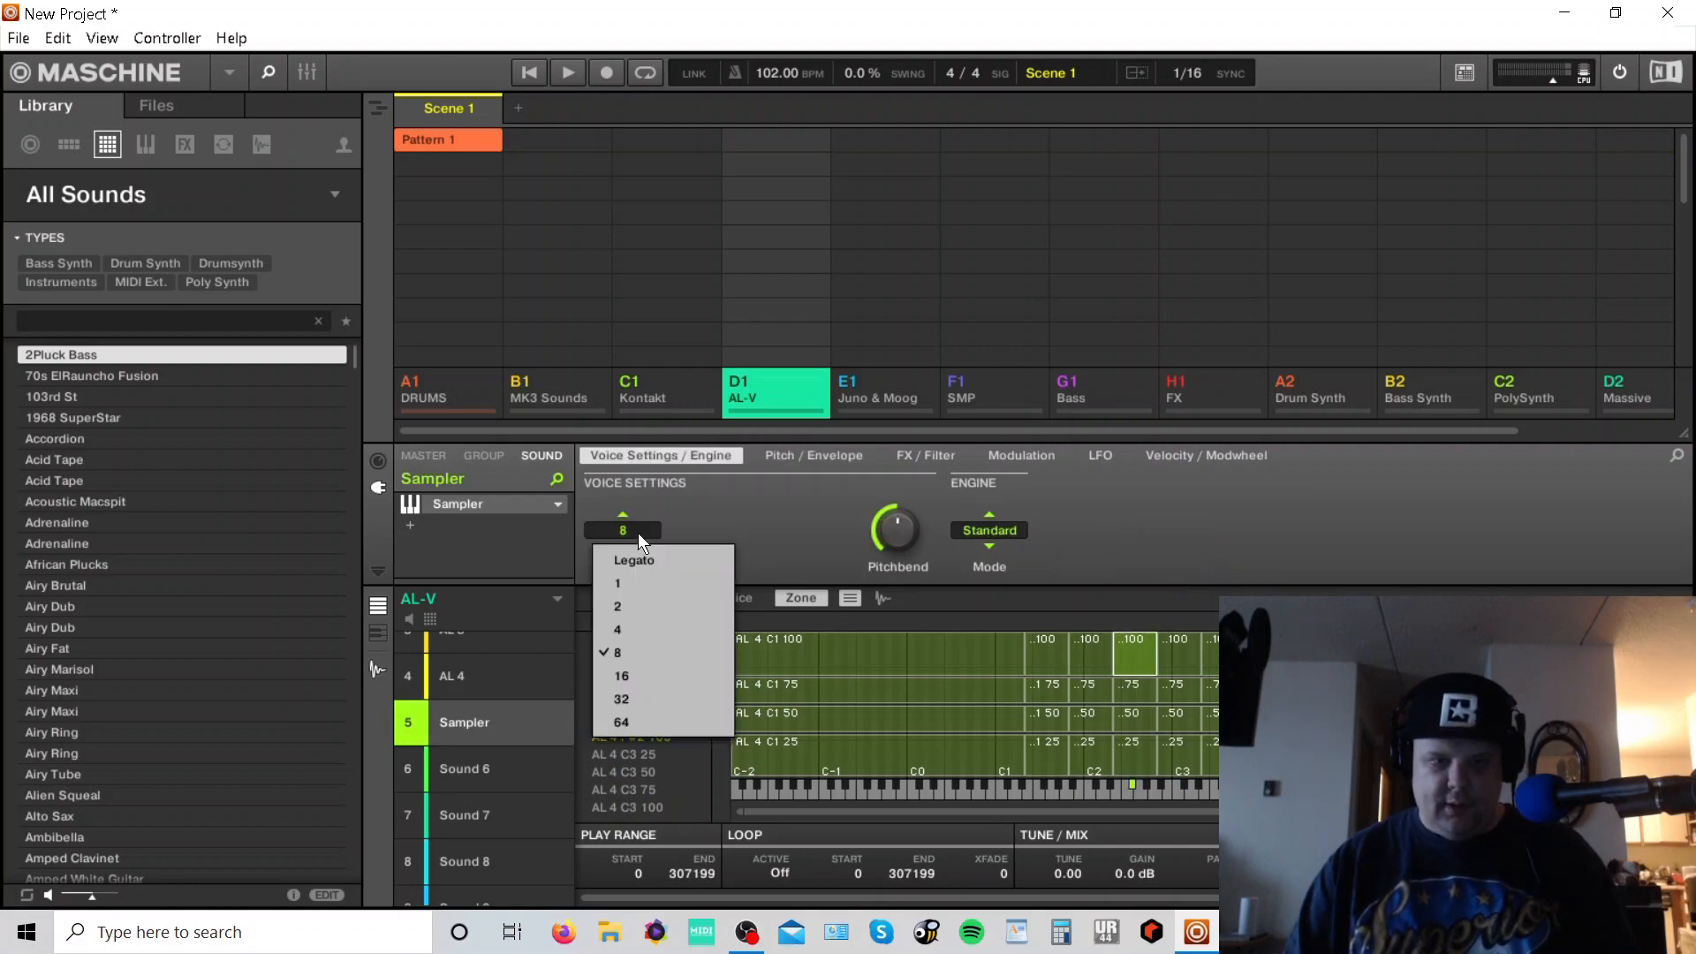
pyautogui.click(632, 667)
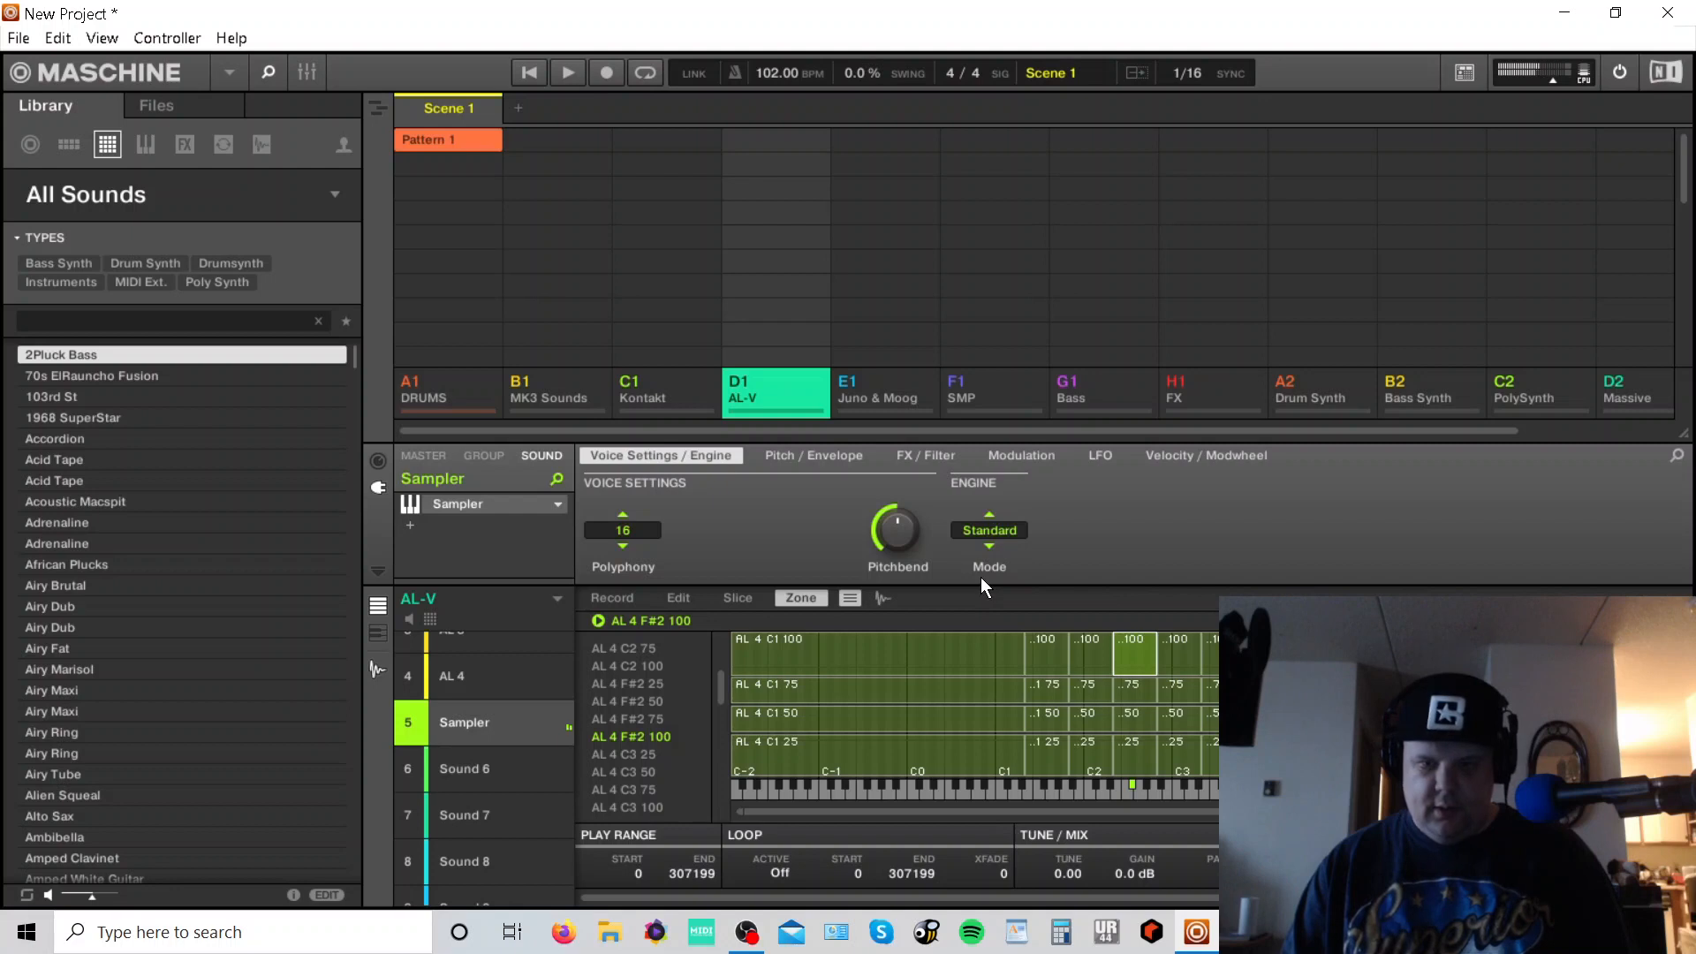
pyautogui.click(632, 526)
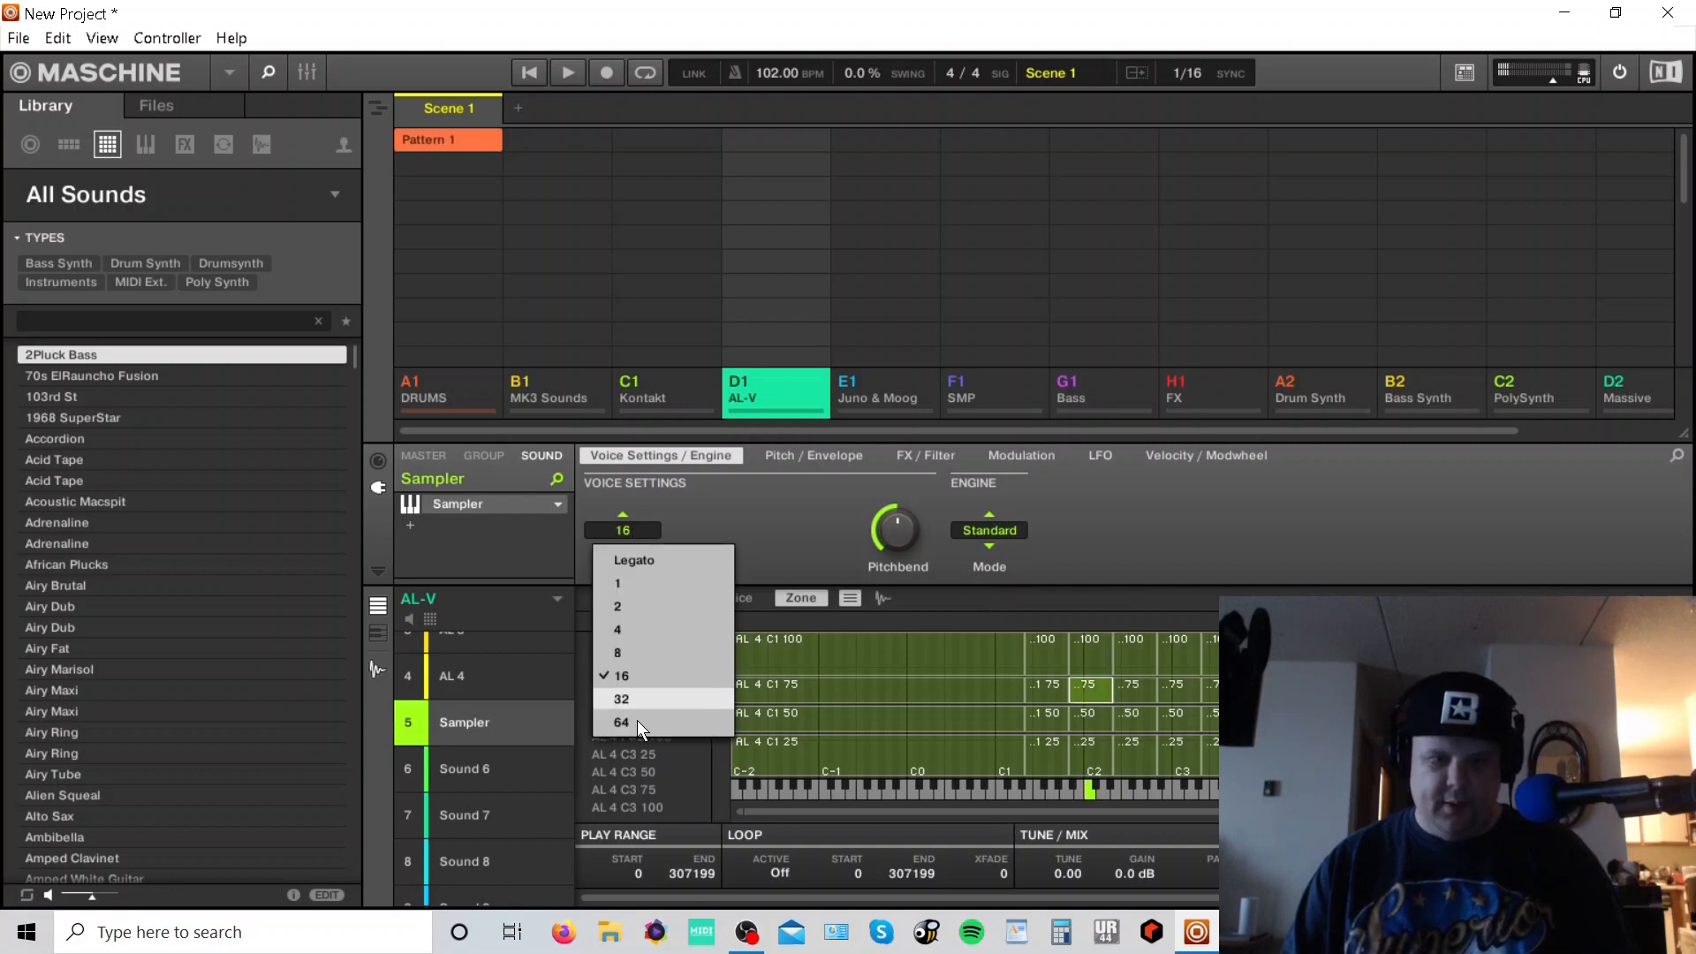
pyautogui.click(649, 696)
# - Switch between the AL 4 and Sampler sounds and open the mixer to compare their settings
pyautogui.click(846, 457)
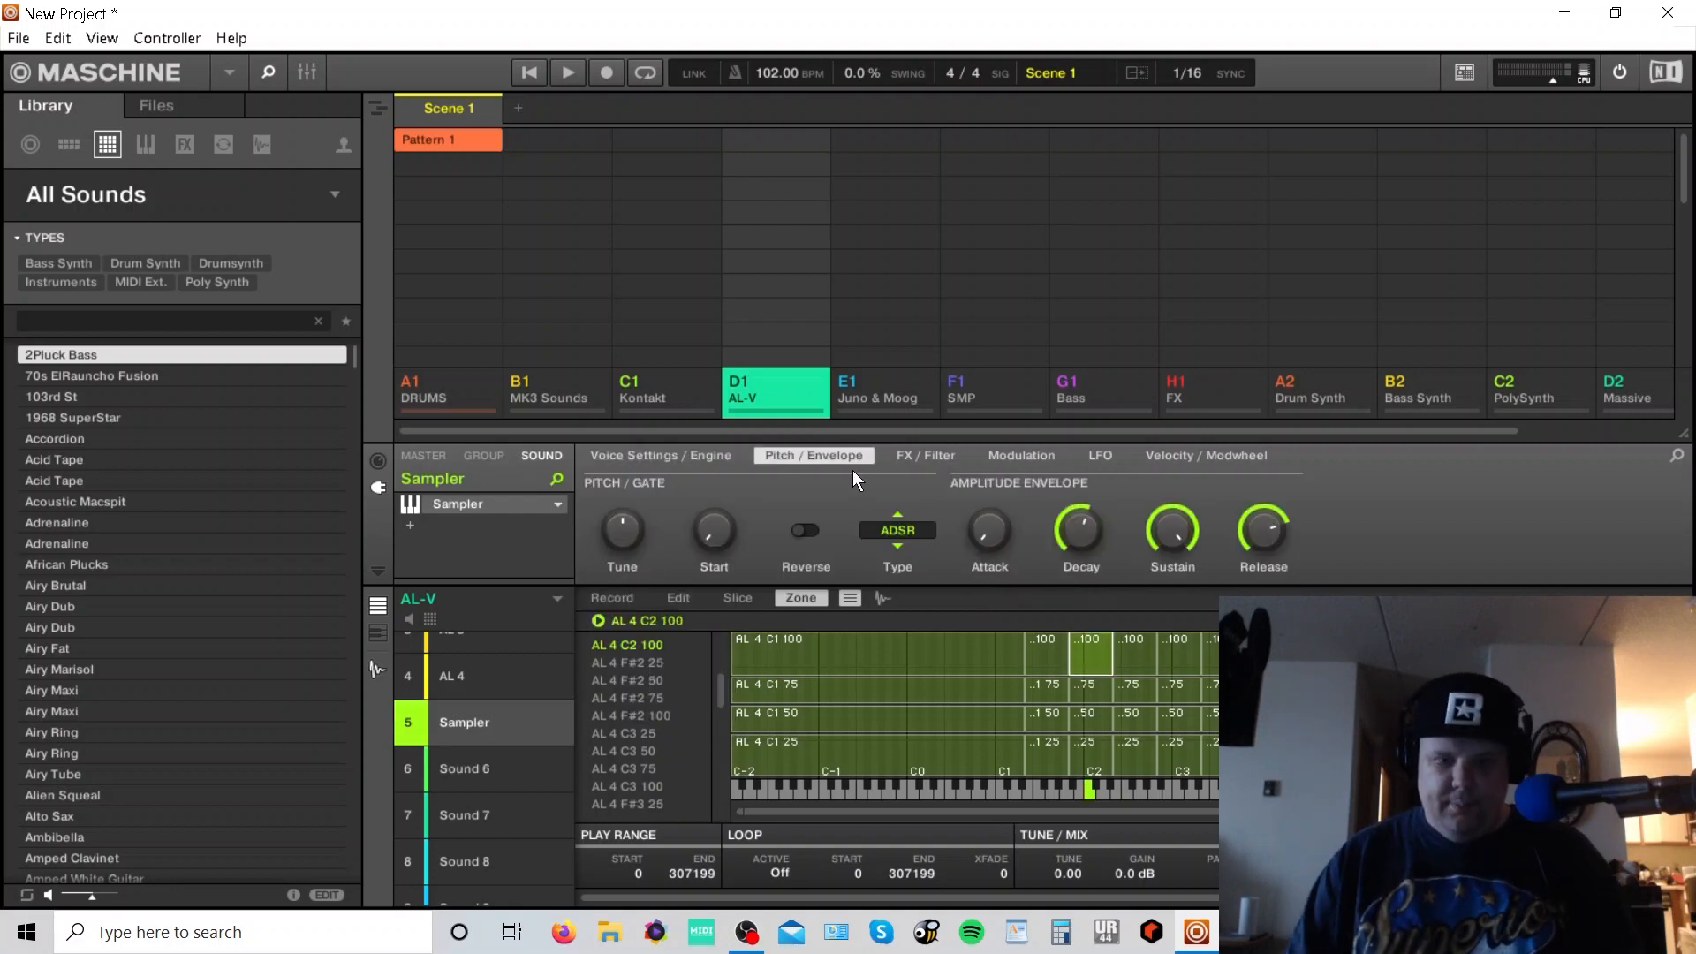
pyautogui.click(462, 673)
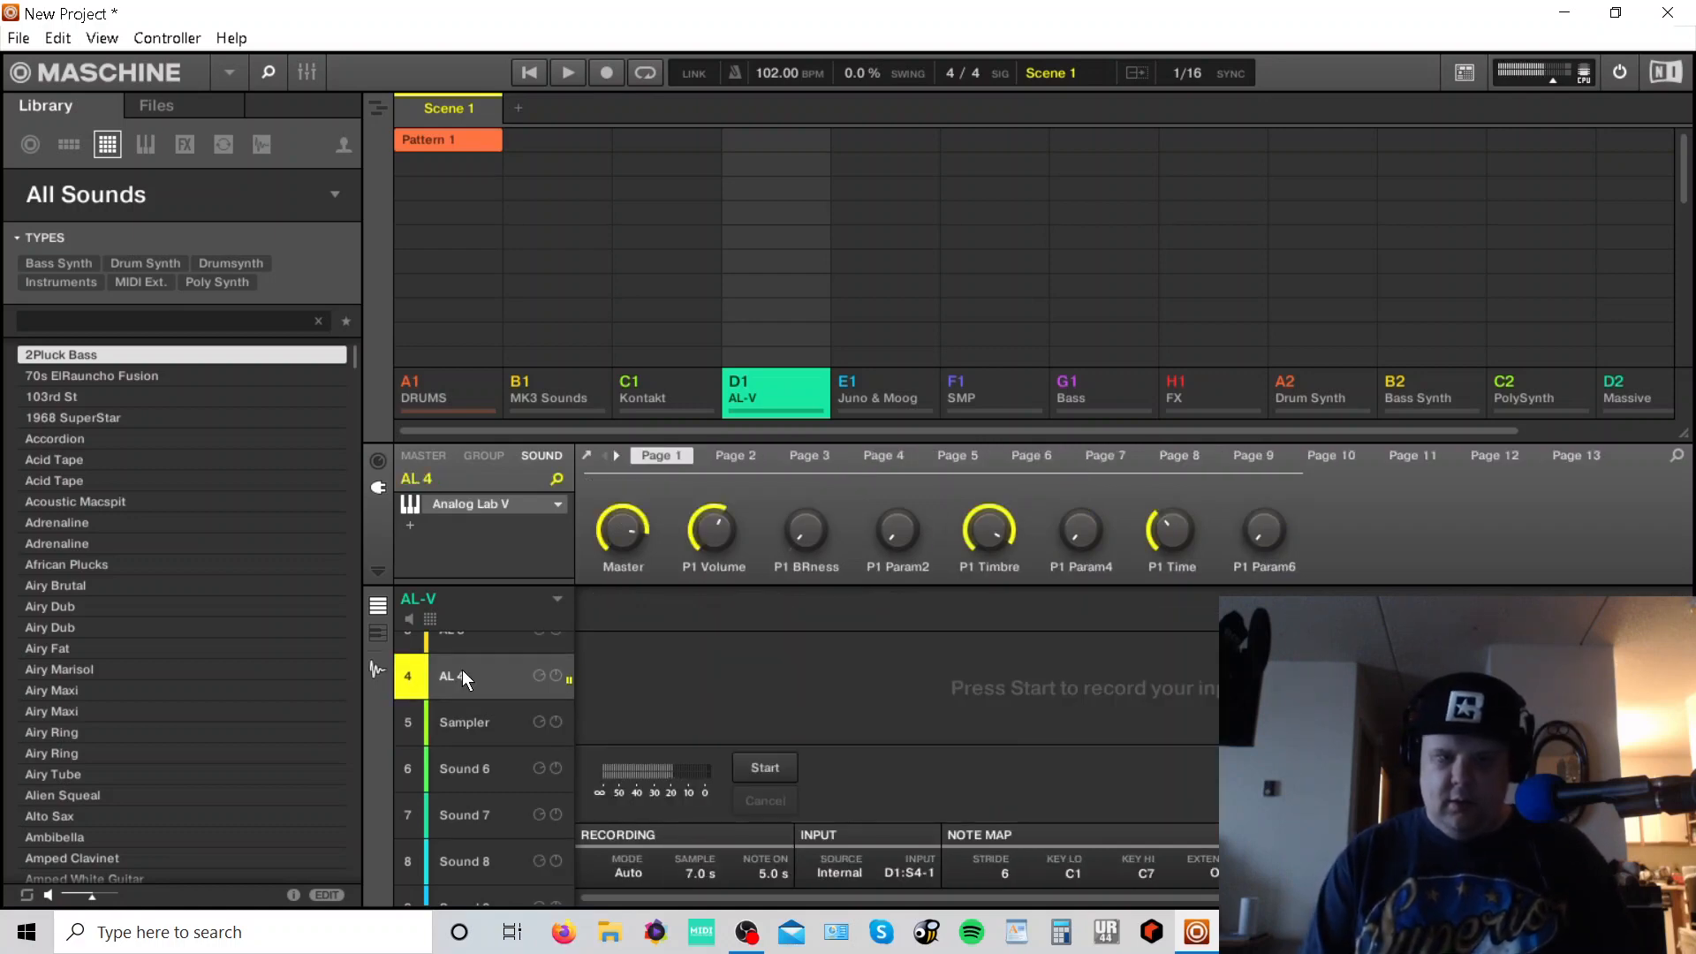
pyautogui.click(495, 720)
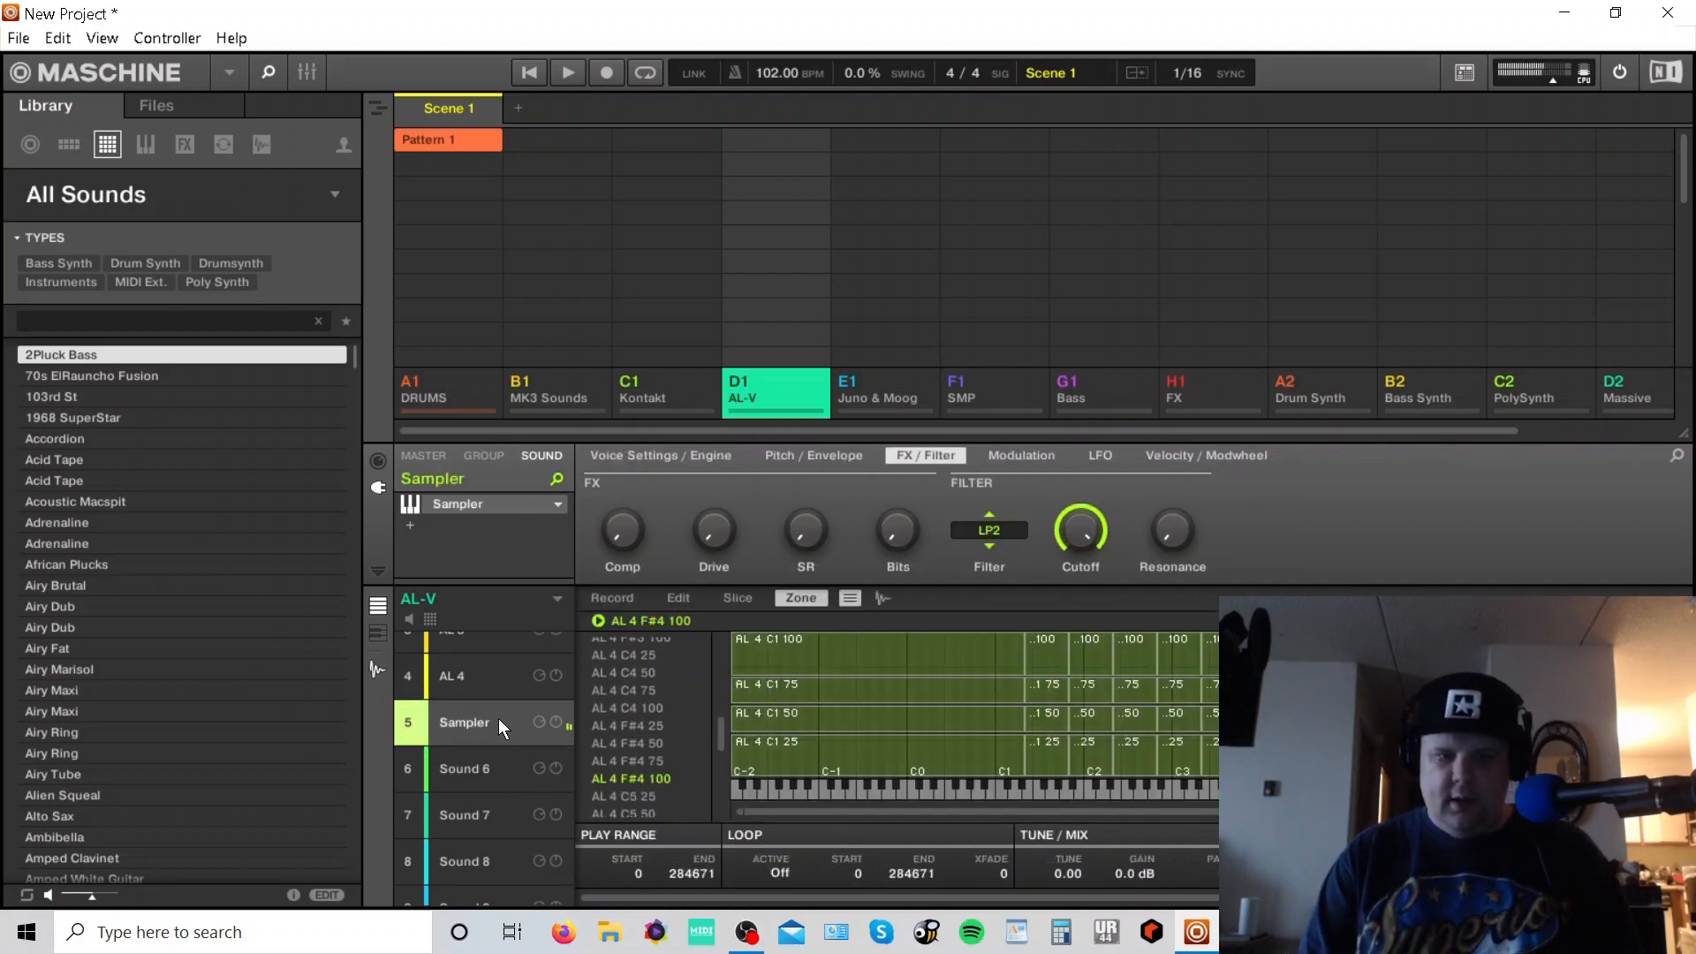
pyautogui.click(304, 76)
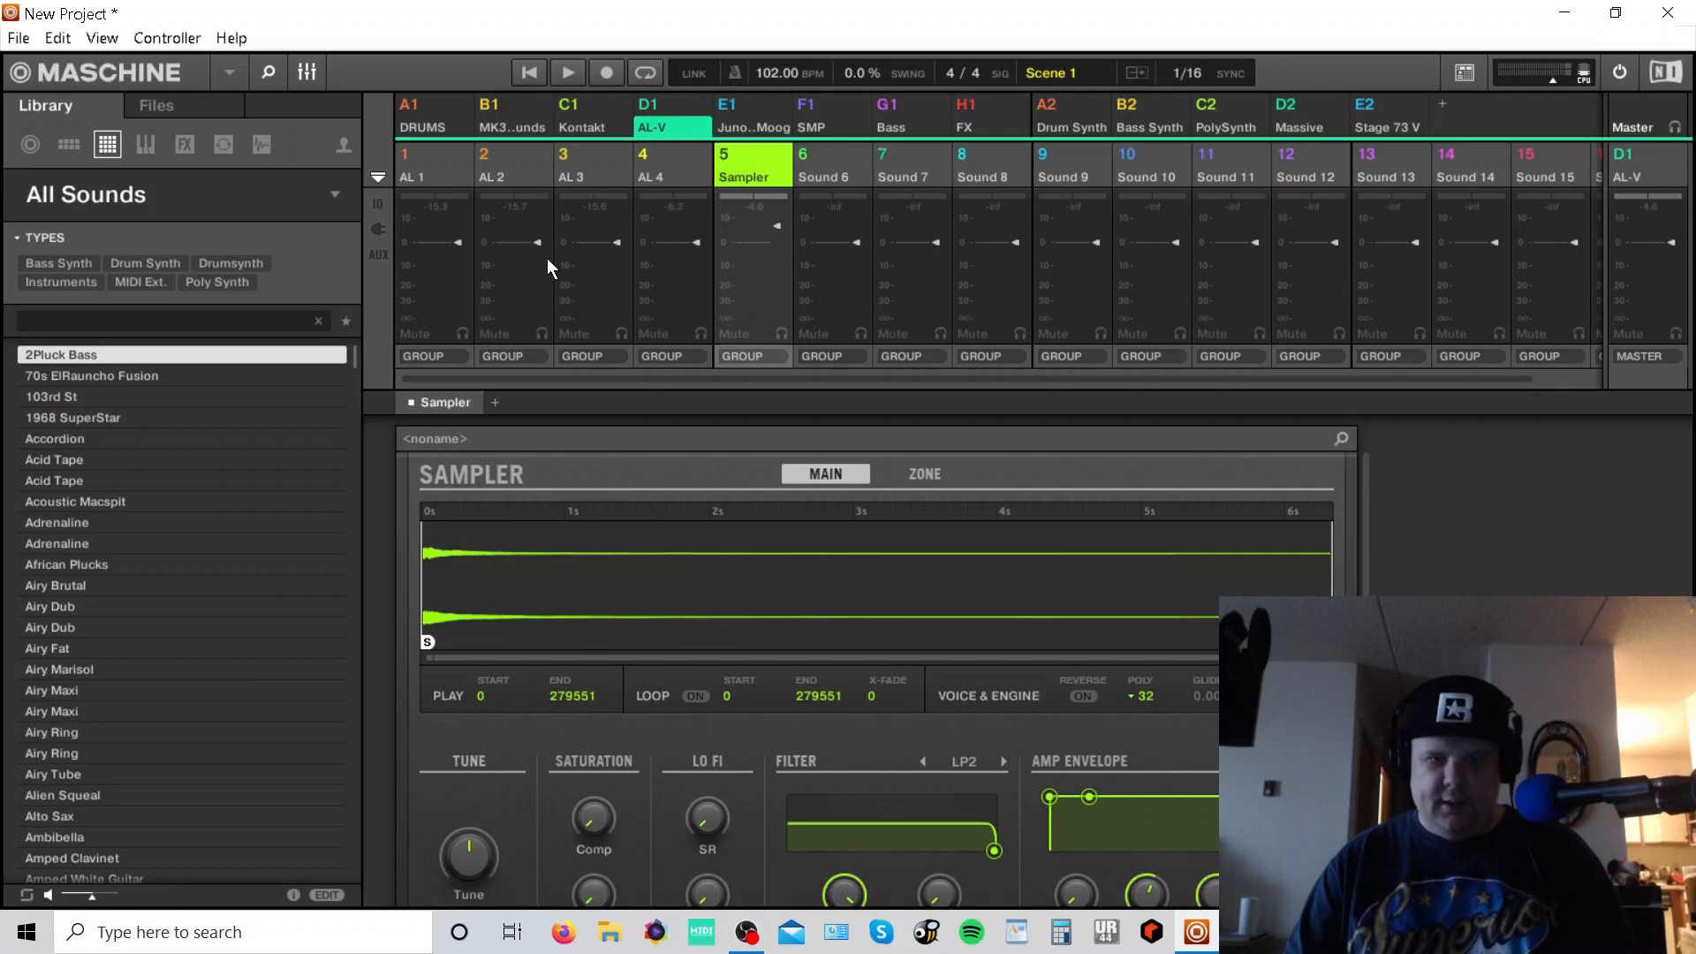
pyautogui.click(308, 72)
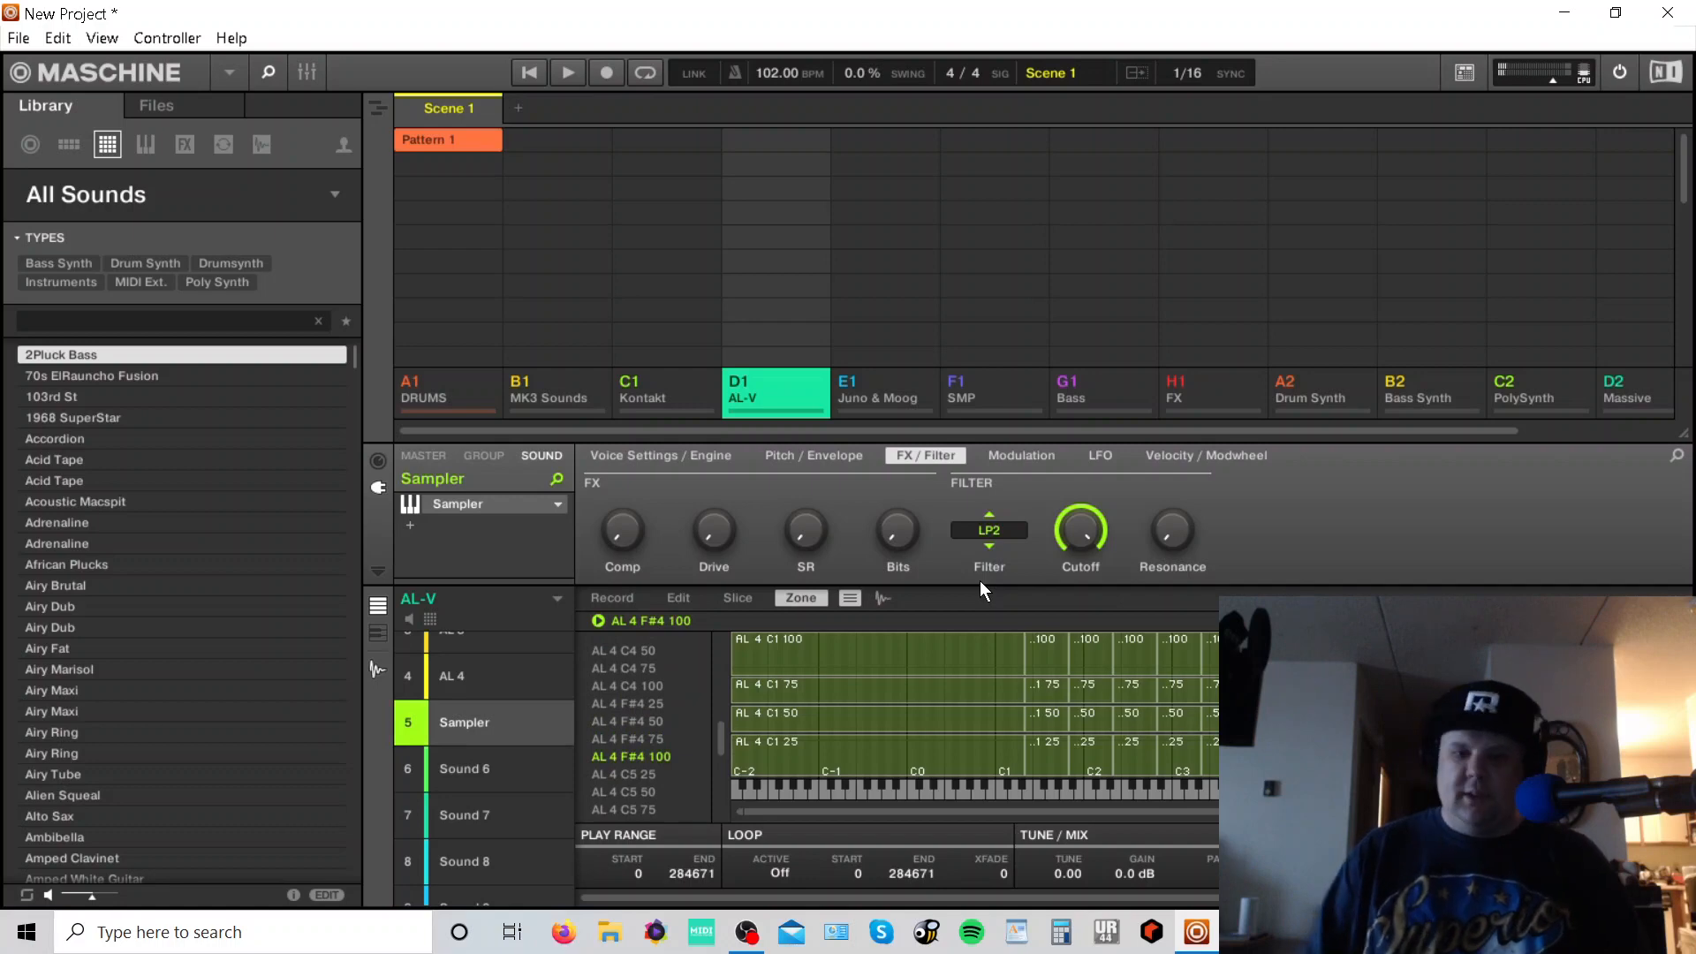
pyautogui.click(526, 697)
pyautogui.click(475, 724)
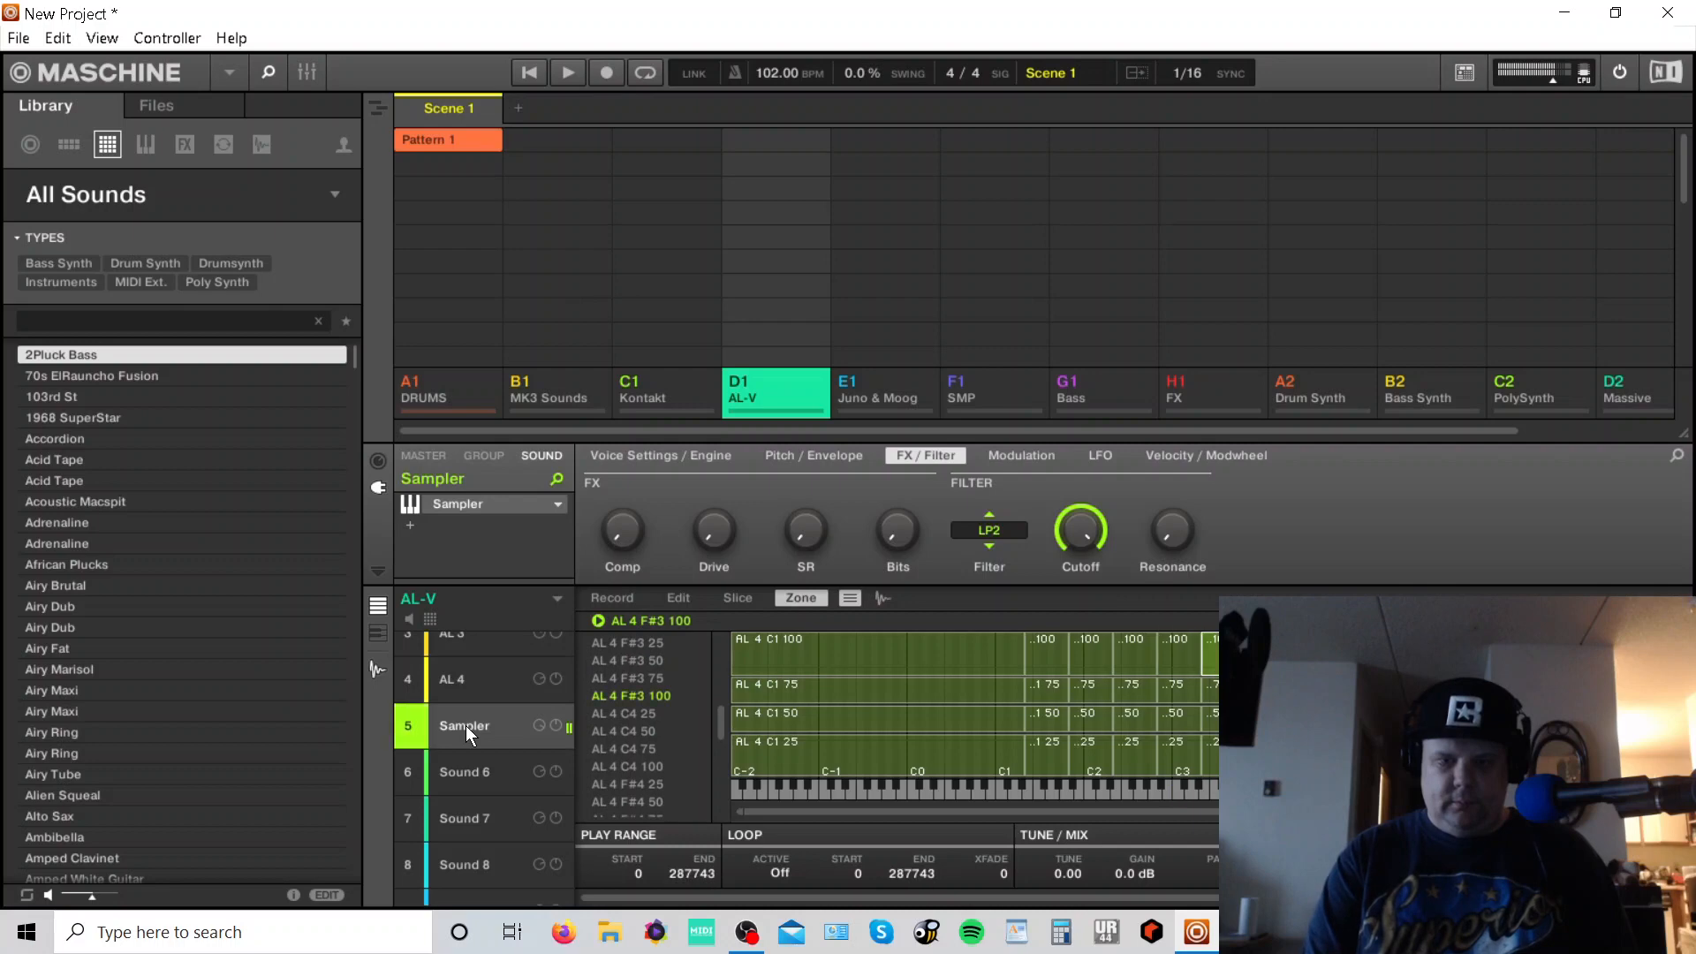
pyautogui.click(475, 682)
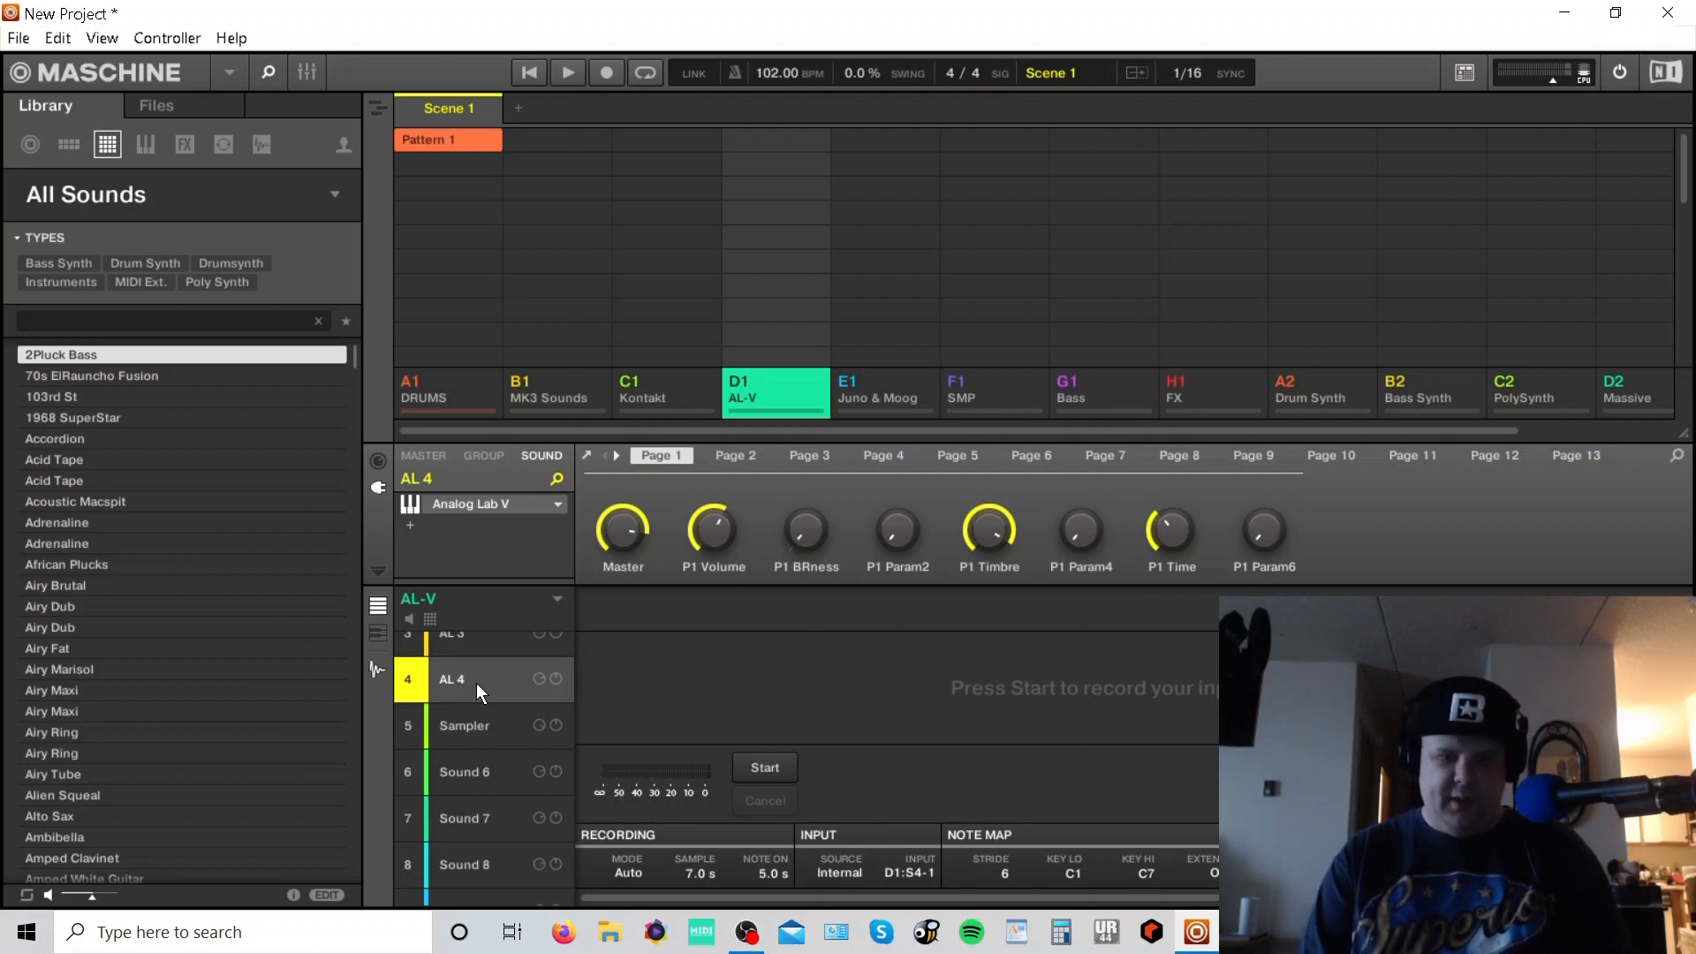
pyautogui.click(461, 720)
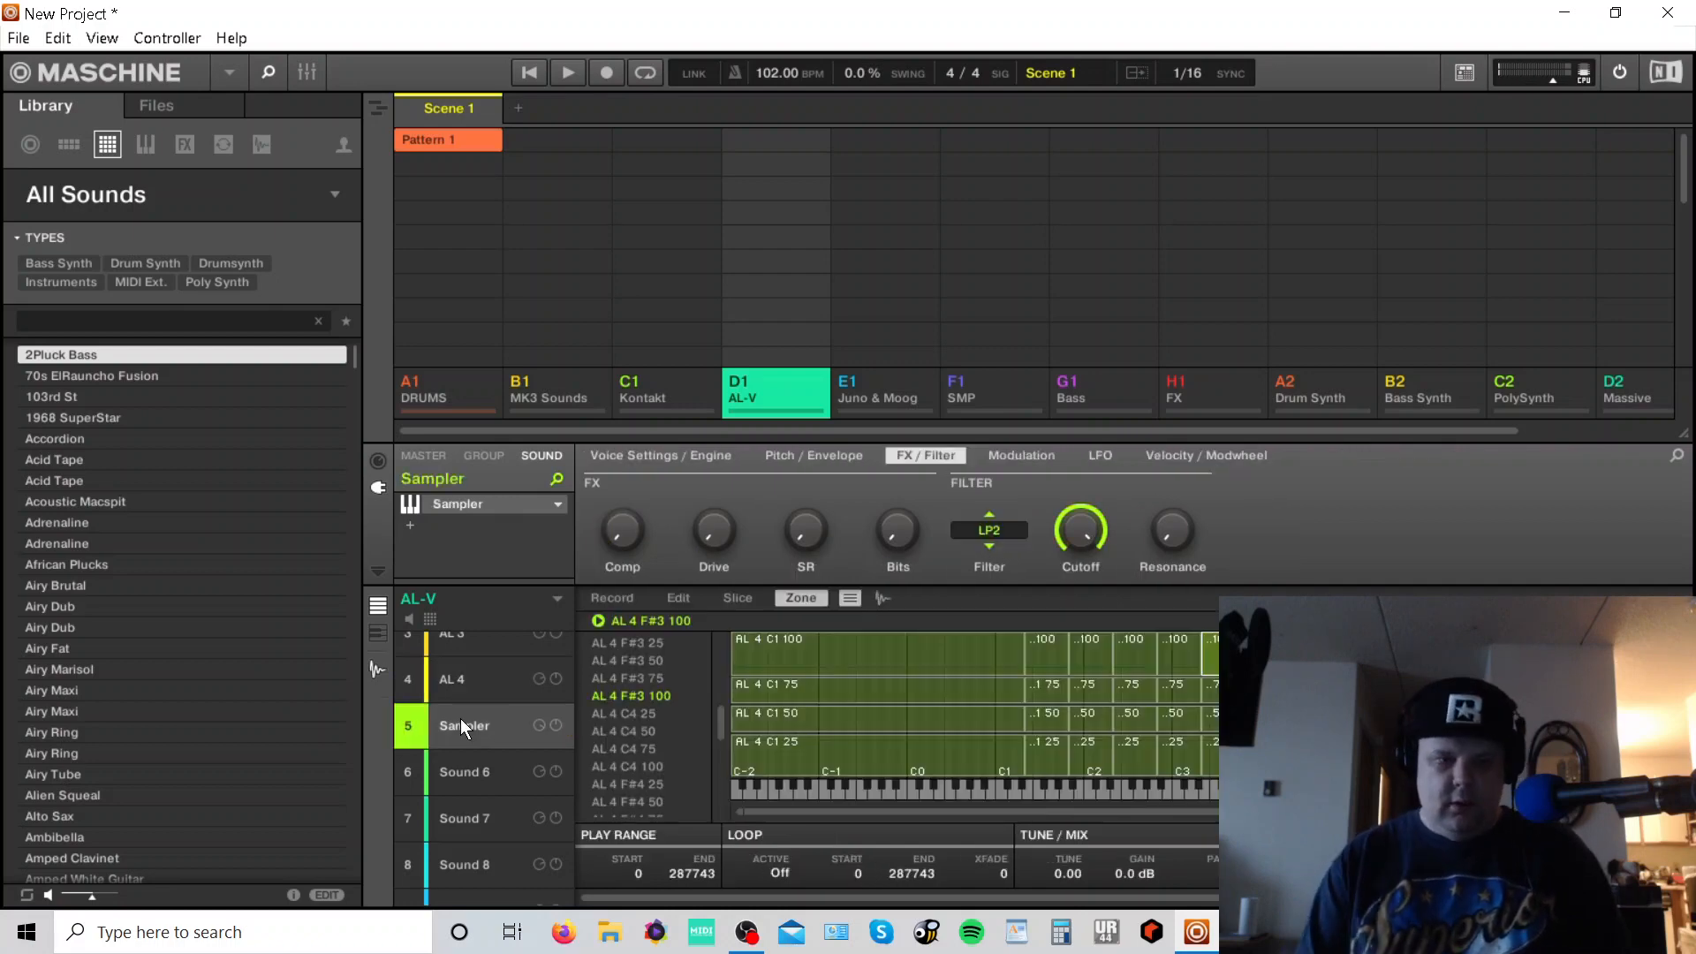